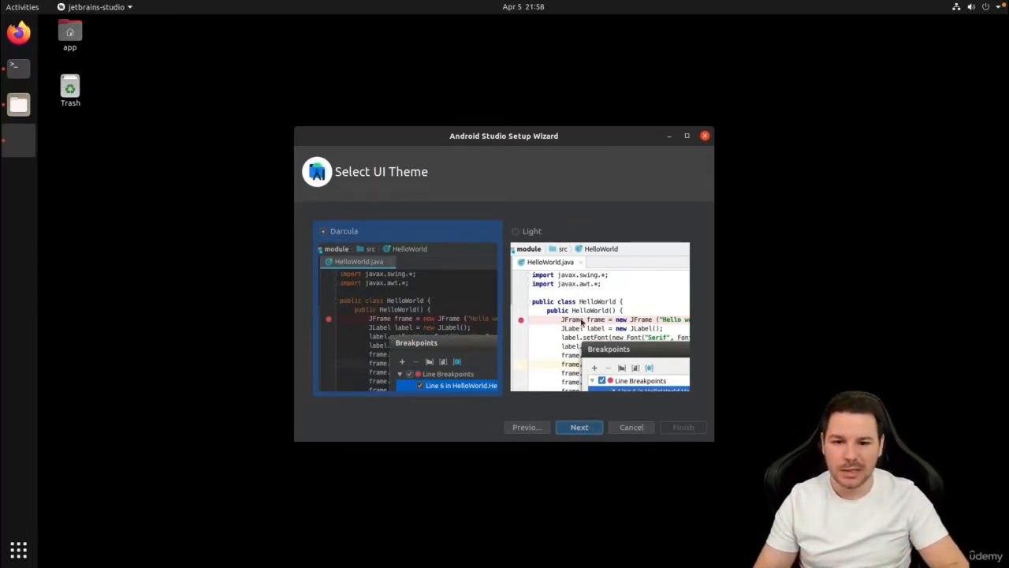
Choose the Light UI theme and proceed through setup with the Android SDK and API 32 components selected.
{"action": "left_click", "coordinate": [533, 231]}
{"action": "left_click", "coordinate": [579, 428]}
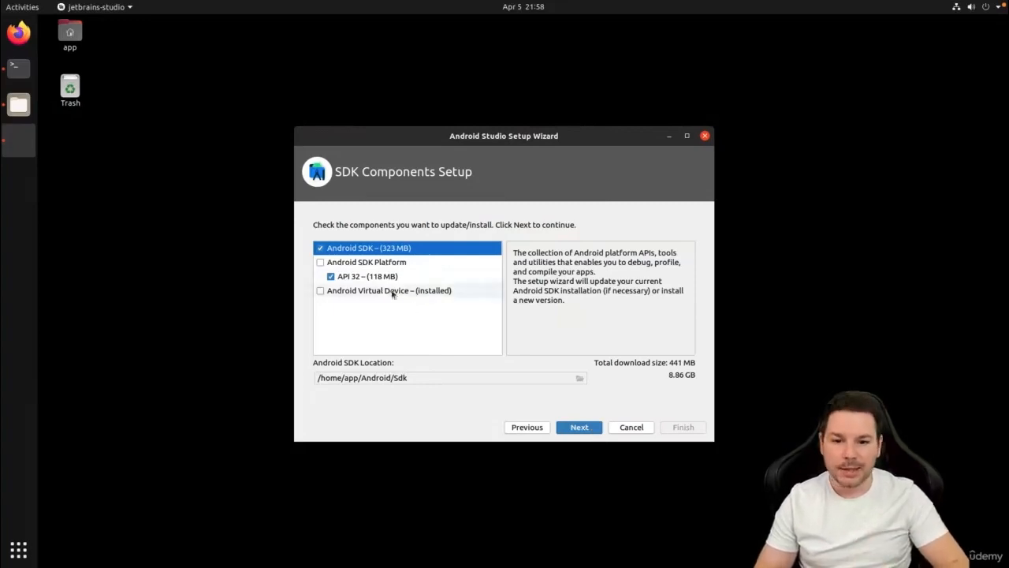
{"action": "left_click", "coordinate": [384, 265]}
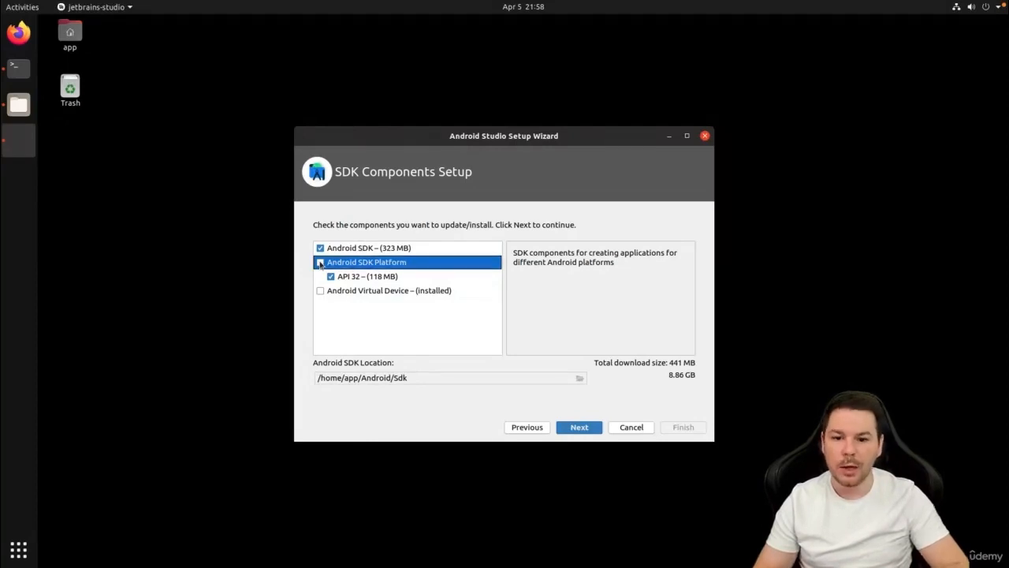
{"action": "left_click", "coordinate": [321, 291]}
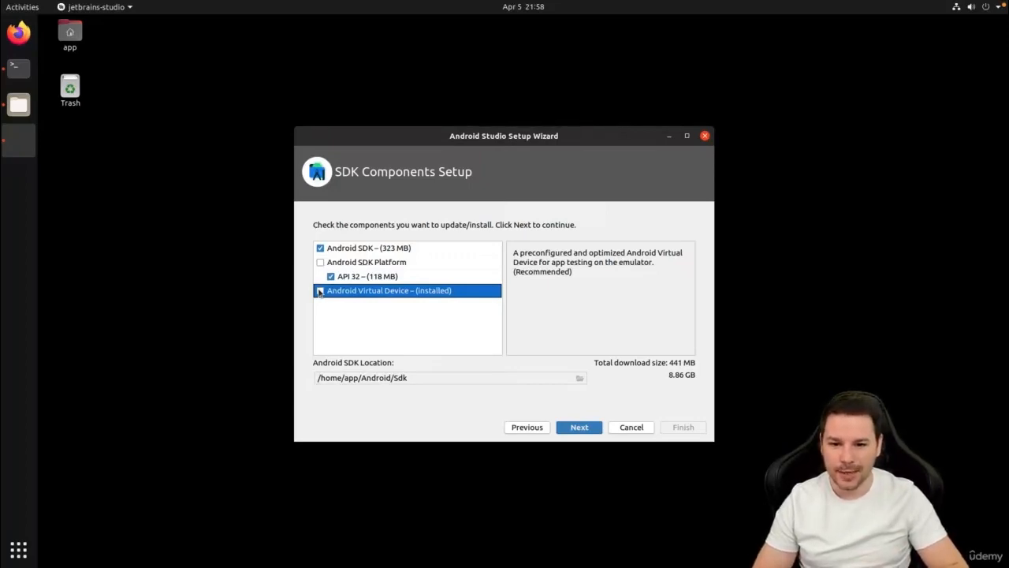
{"action": "left_click", "coordinate": [319, 265]}
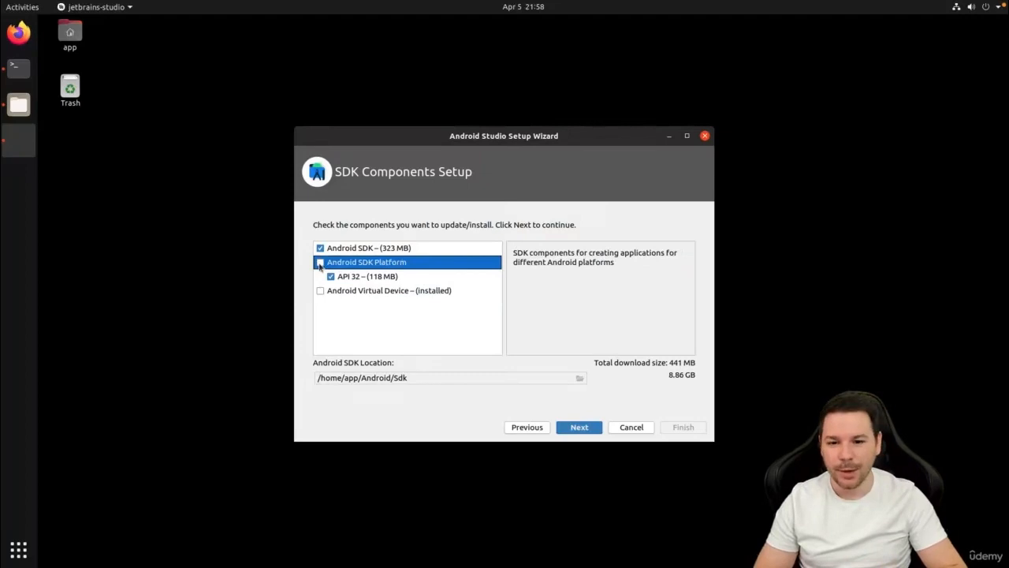
{"action": "left_click", "coordinate": [373, 250]}
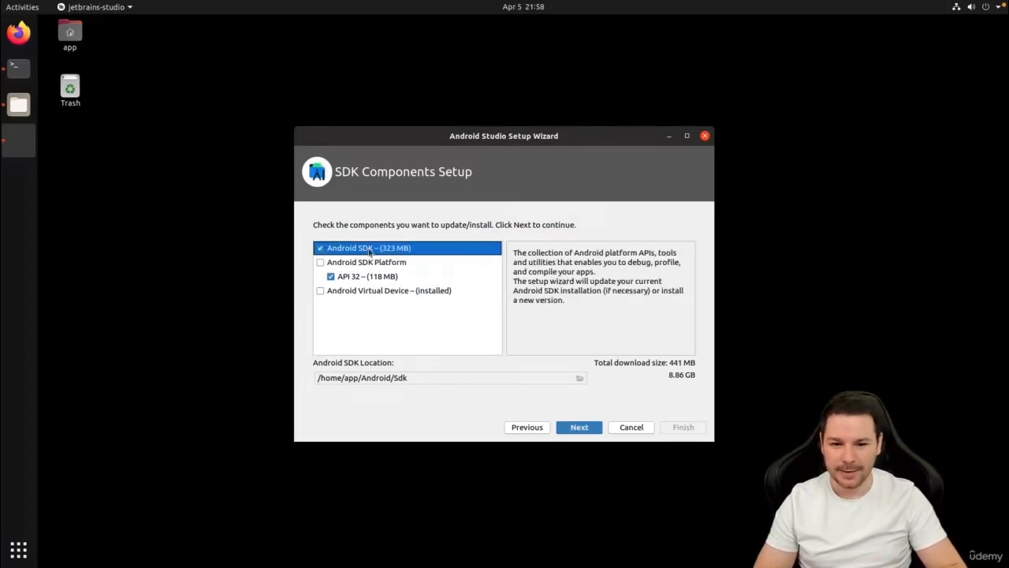
{"action": "left_click", "coordinate": [584, 426]}
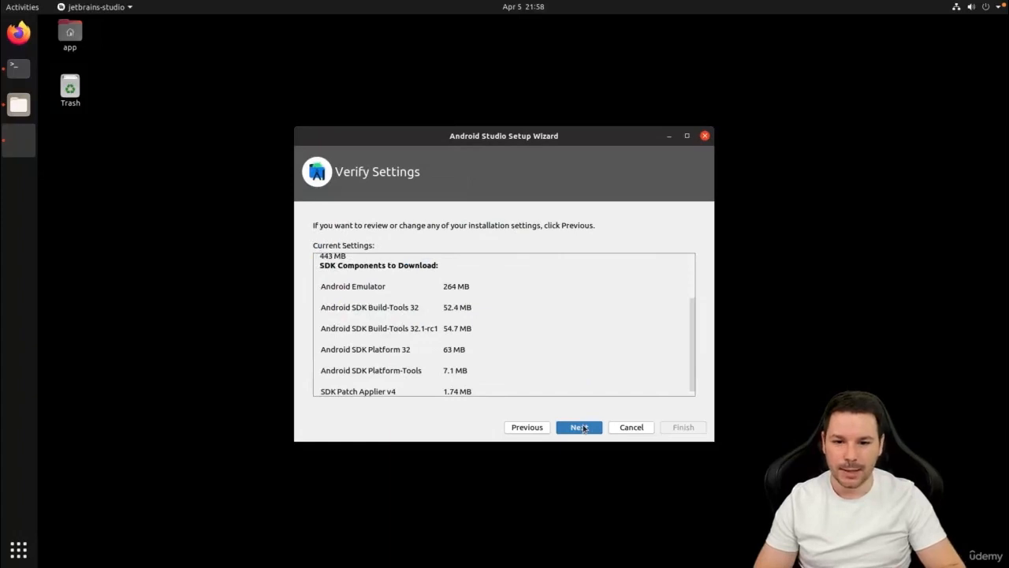
{"action": "left_click", "coordinate": [583, 427]}
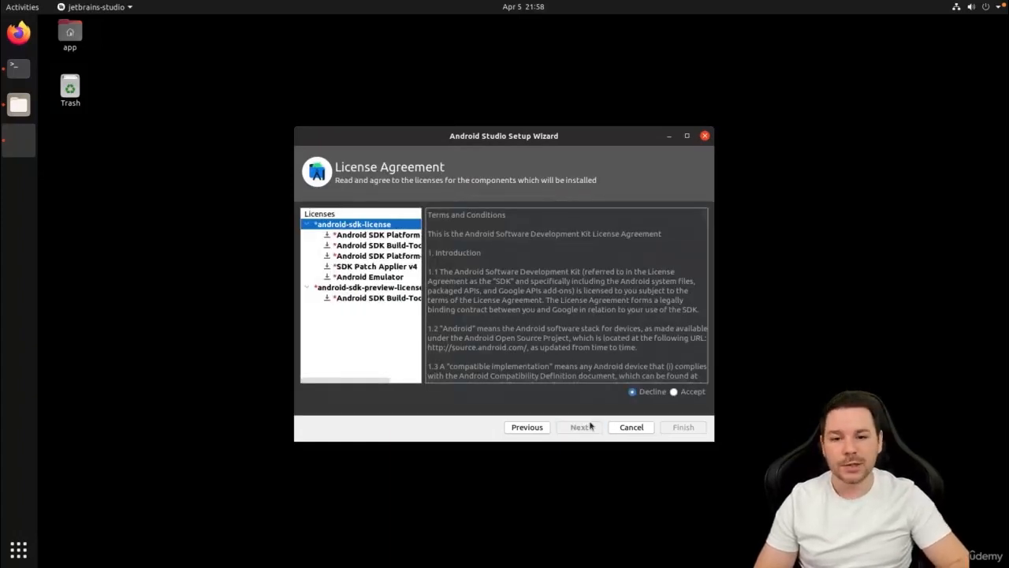
Accept the android-sdk-license and android-sdk-preview-license agreements, and complete the component download and the setup wizard.
{"action": "left_click", "coordinate": [692, 394]}
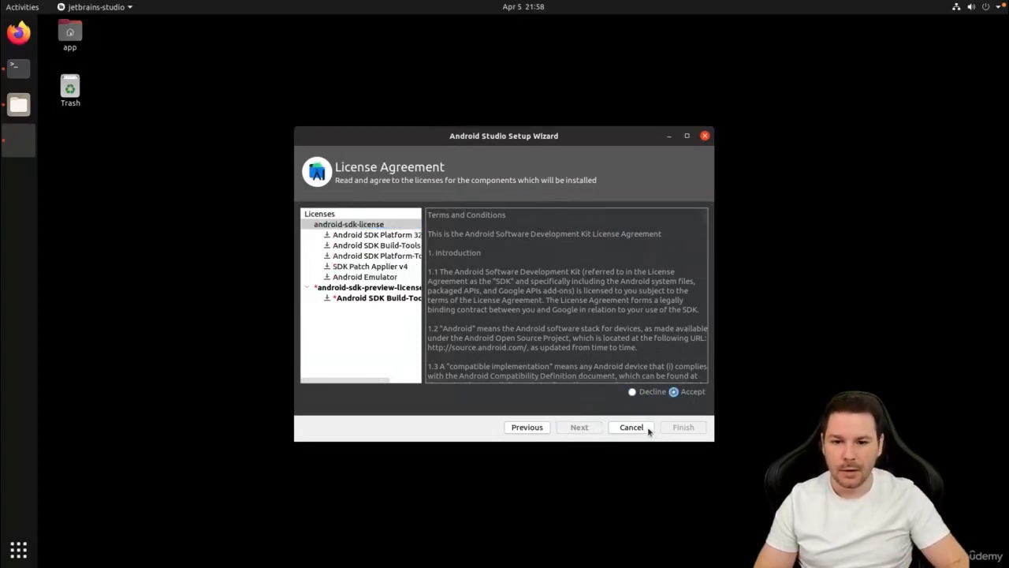
{"action": "left_click", "coordinate": [365, 289]}
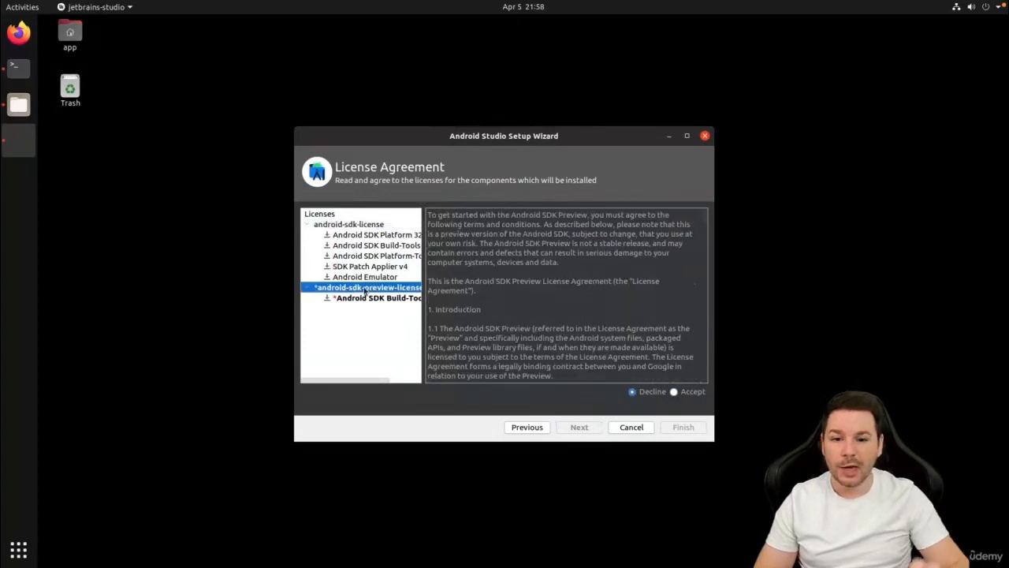
{"action": "left_click", "coordinate": [364, 300]}
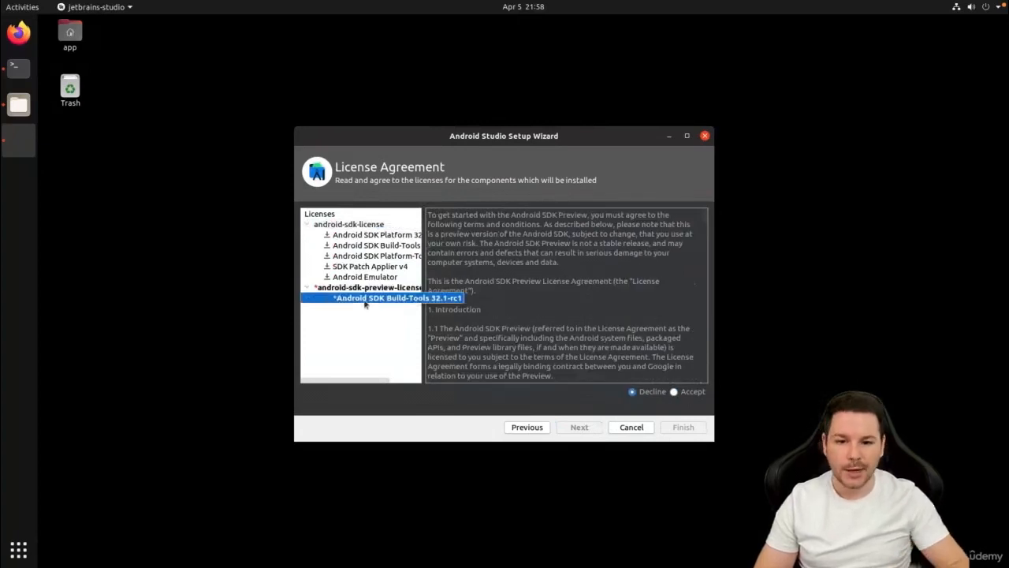
{"action": "left_click", "coordinate": [674, 392]}
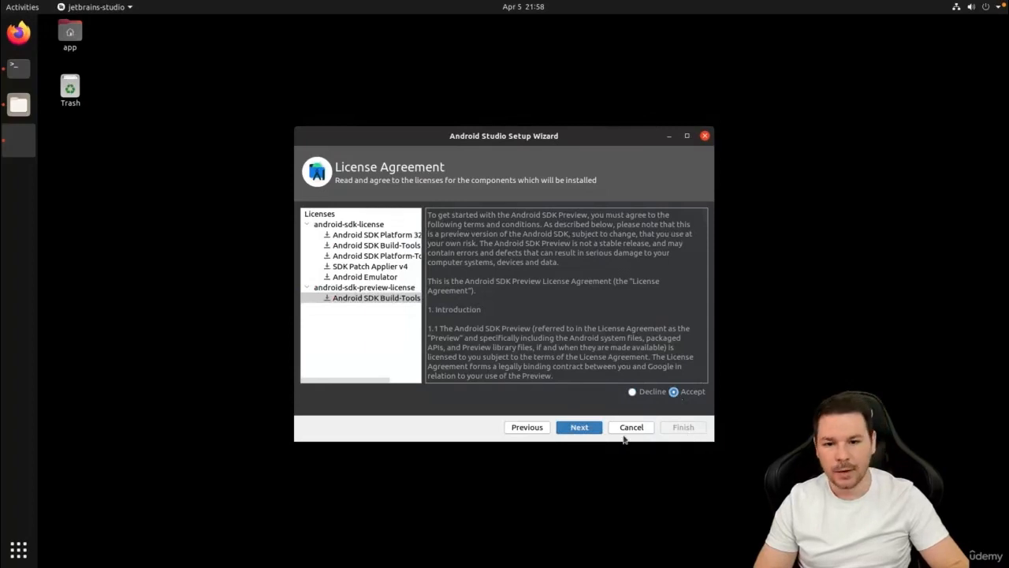
{"action": "left_click", "coordinate": [583, 433]}
{"action": "left_click", "coordinate": [690, 429]}
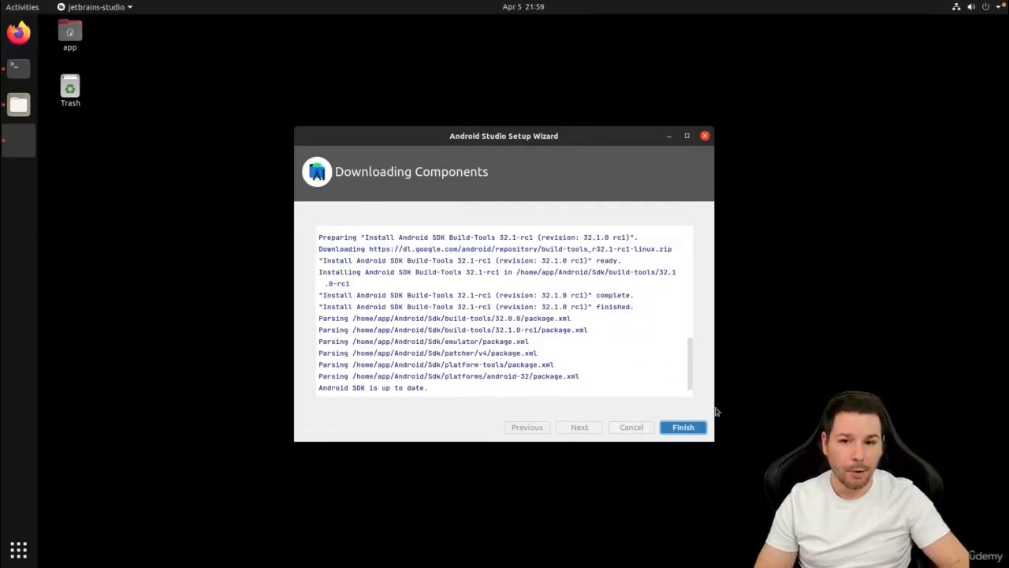
{"action": "left_click", "coordinate": [686, 429]}
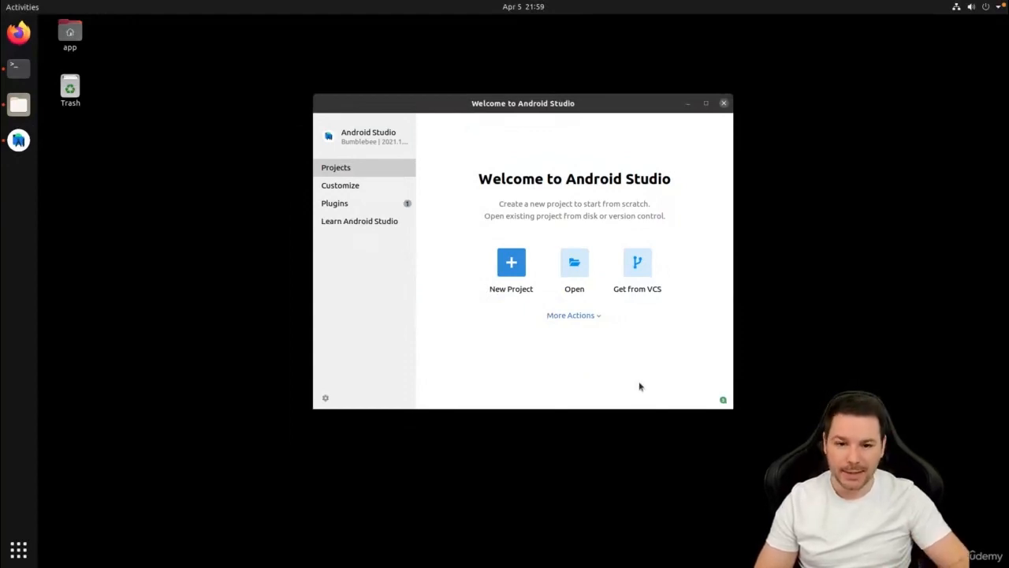
Open the SDK Manager and select the Android 12.0 (S) and Android 11.0 (R) platforms for installation.
{"action": "left_click", "coordinate": [587, 316]}
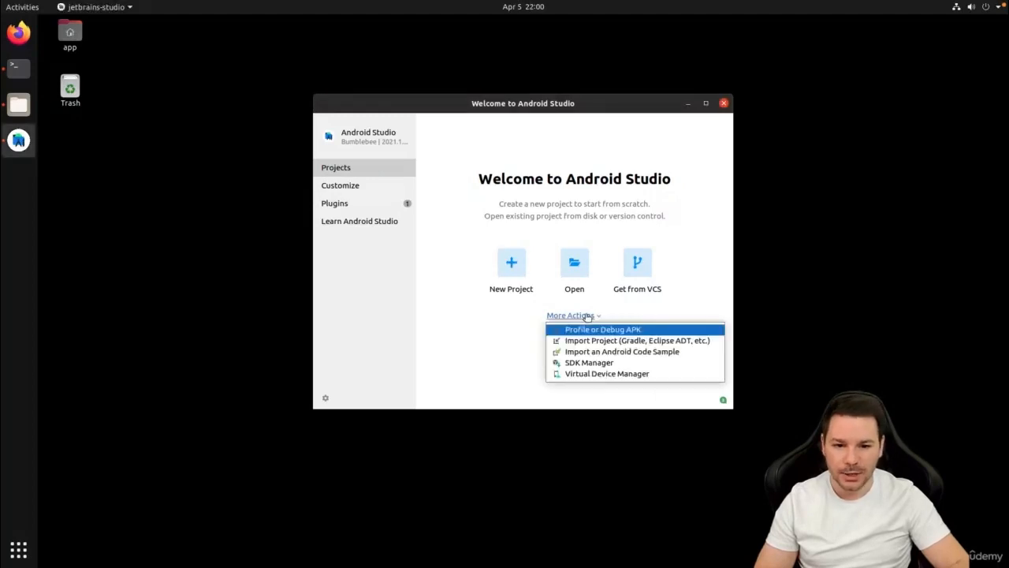
{"action": "left_click", "coordinate": [604, 364]}
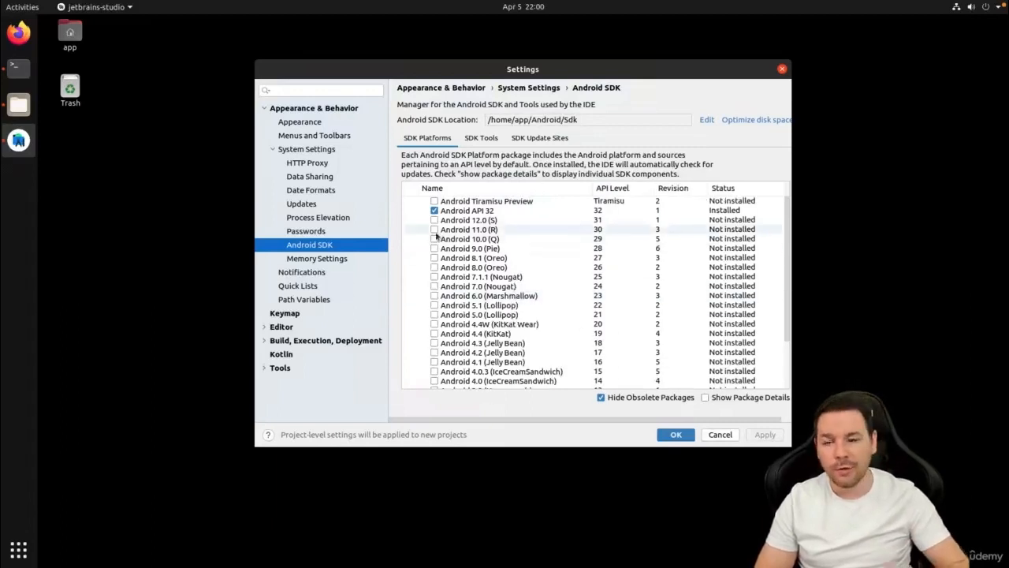
{"action": "left_click", "coordinate": [435, 220]}
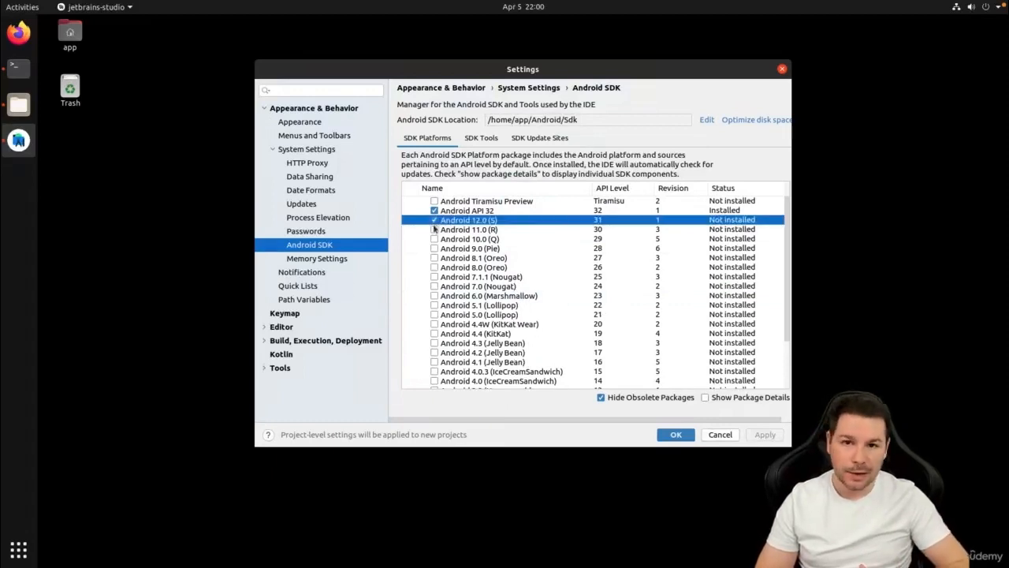
{"action": "left_click", "coordinate": [435, 230]}
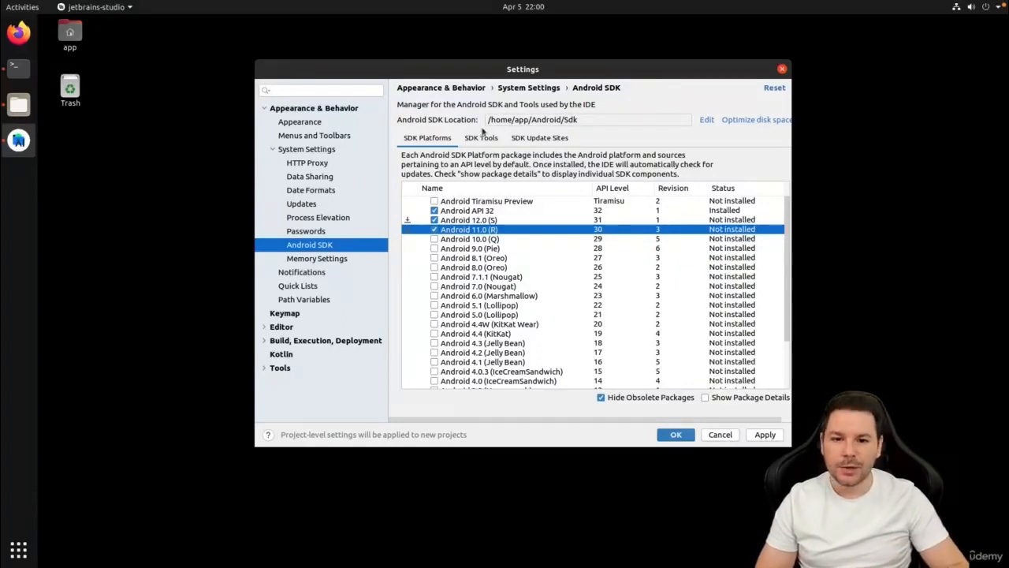
Select the SDK tools NDK (Side by side), Android SDK Command-line Tools (latest) and CMake for installation.
{"action": "left_click", "coordinate": [482, 137]}
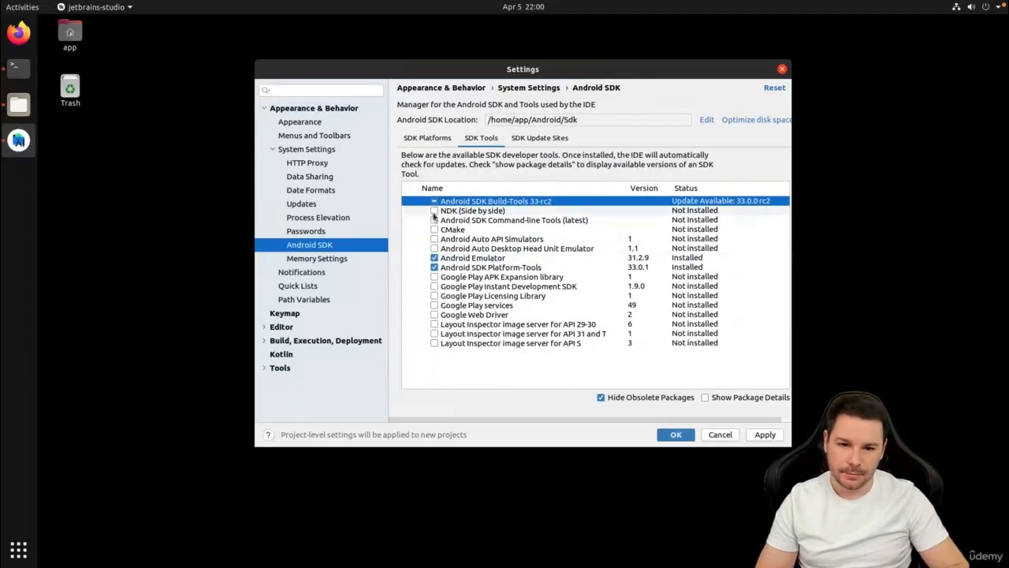
{"action": "left_click", "coordinate": [433, 211]}
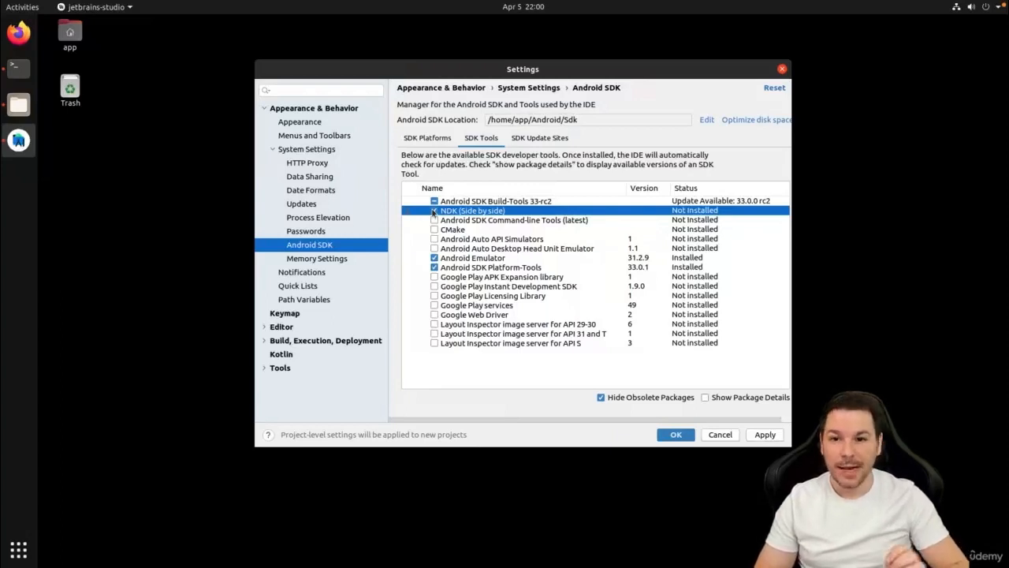
{"action": "left_click", "coordinate": [434, 211]}
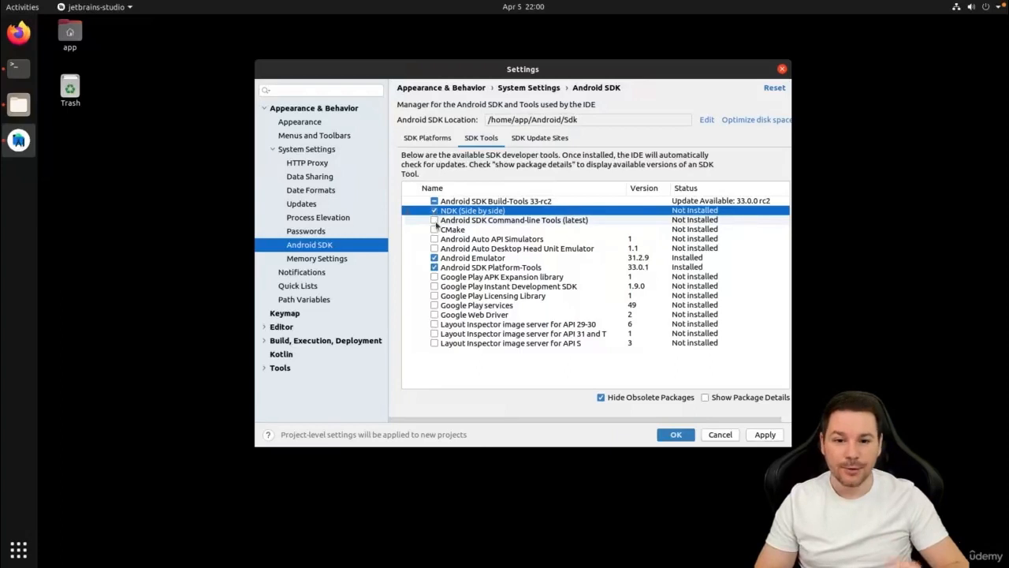
{"action": "left_click", "coordinate": [434, 221]}
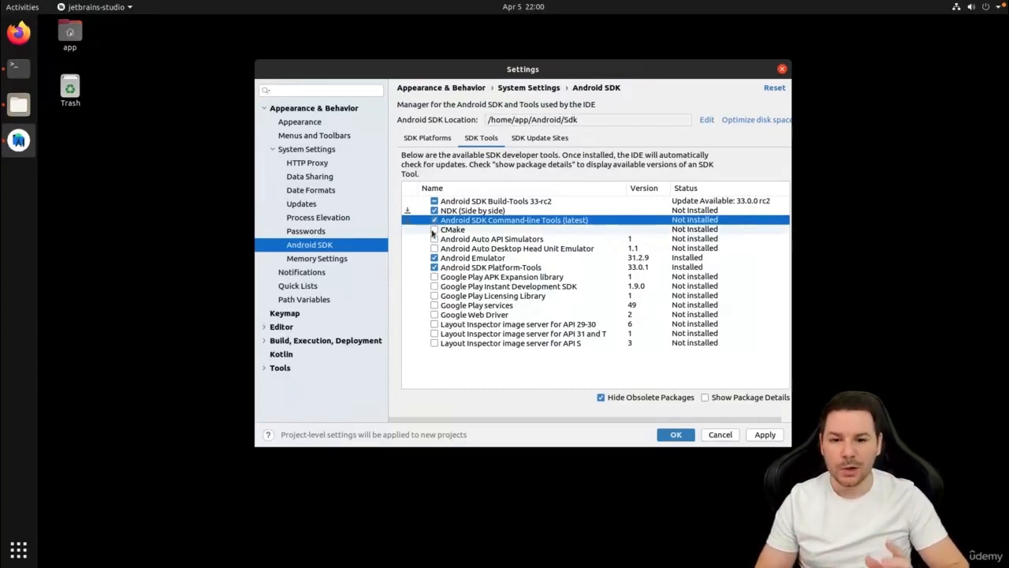
{"action": "left_click", "coordinate": [433, 229]}
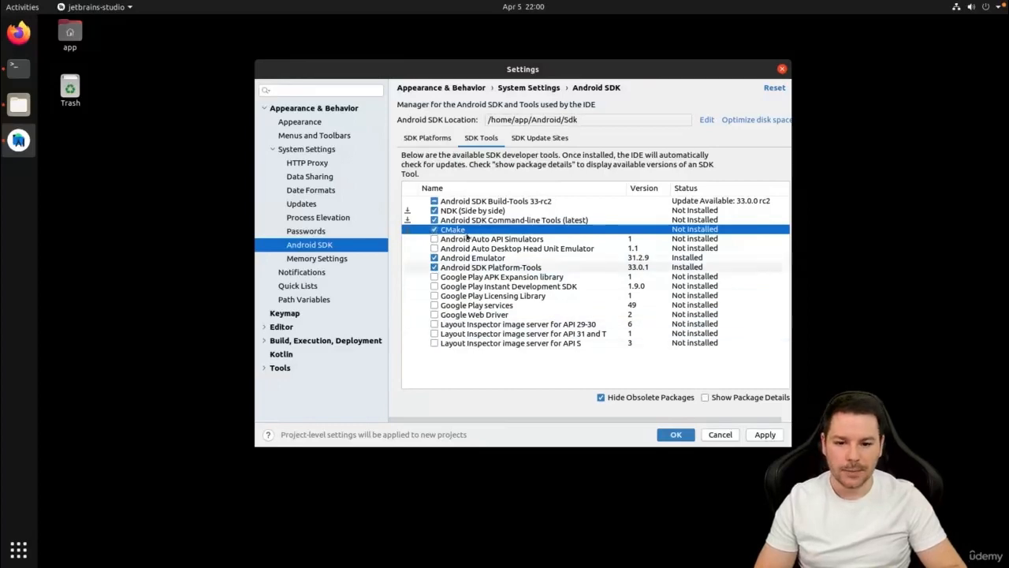
Review the SDK update sites and platform selection, and install the selected platforms and tools.
{"action": "left_click", "coordinate": [526, 140]}
{"action": "left_click", "coordinate": [481, 138]}
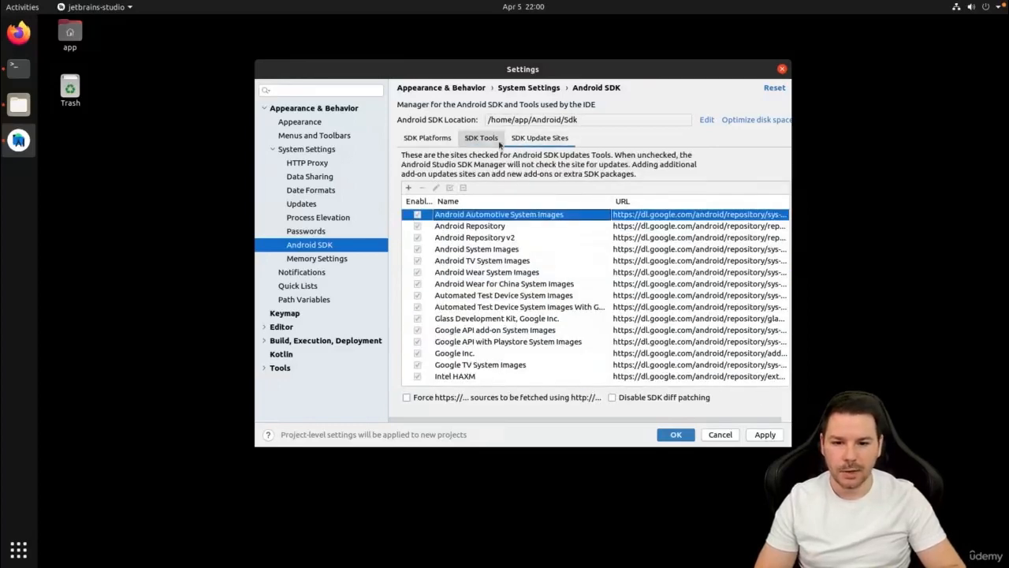
{"action": "left_click", "coordinate": [430, 139]}
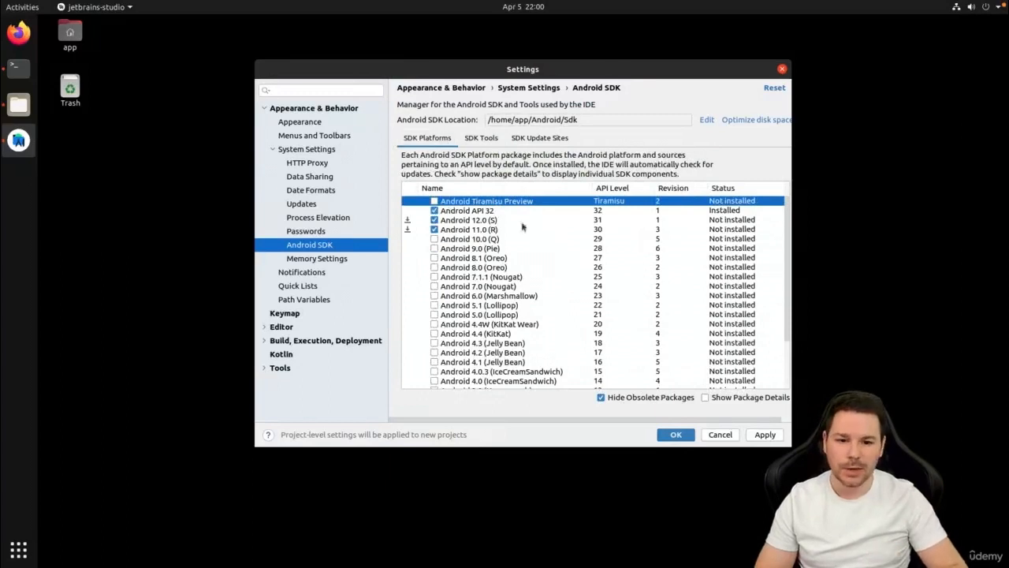
{"action": "left_click", "coordinate": [764, 436]}
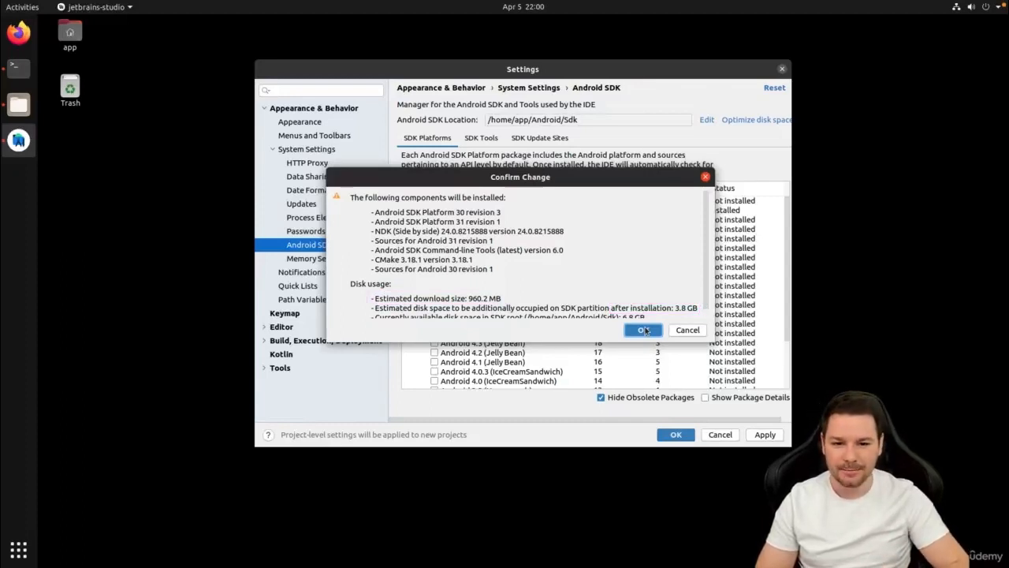
{"action": "left_click", "coordinate": [644, 330]}
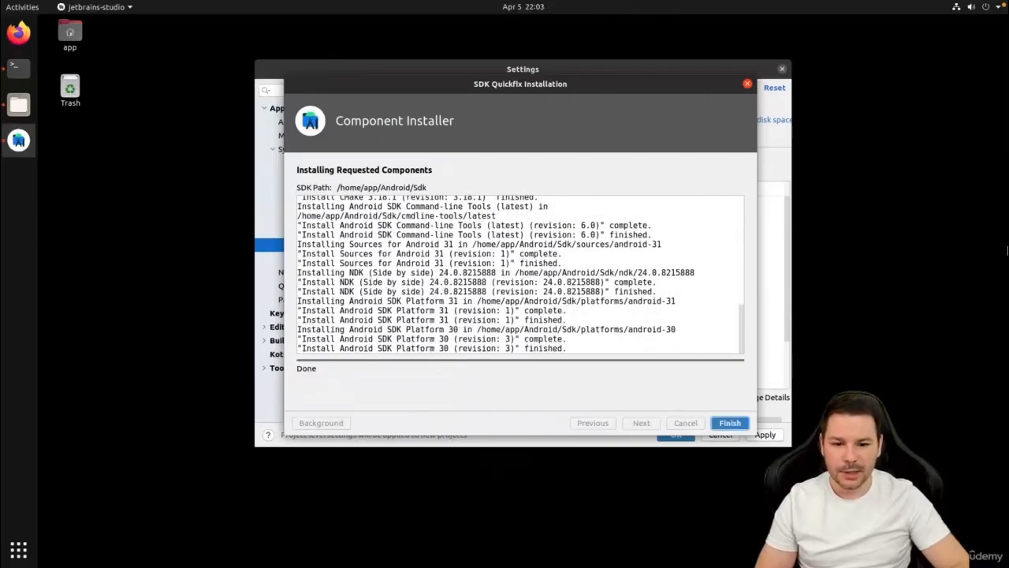
{"action": "left_click", "coordinate": [730, 423]}
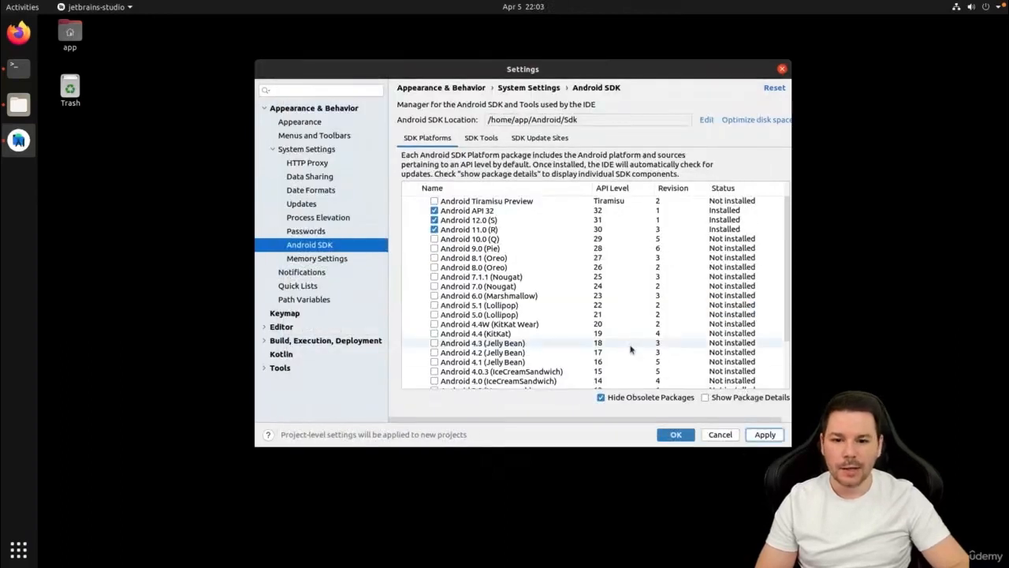
Select the SDK platforms from Android 10.0 (Q) down to Android 6.0 (Marshmallow) for installation.
{"action": "left_click", "coordinate": [433, 239]}
{"action": "left_click", "coordinate": [433, 248]}
{"action": "left_click", "coordinate": [434, 258]}
{"action": "left_click", "coordinate": [434, 267]}
{"action": "left_click", "coordinate": [434, 277]}
{"action": "left_click", "coordinate": [433, 286]}
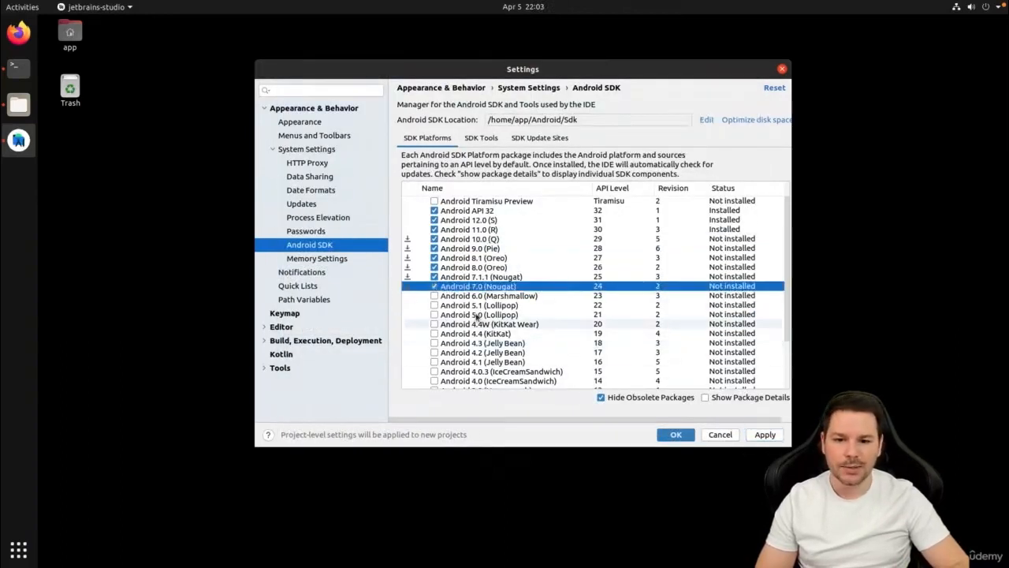
{"action": "left_click", "coordinate": [433, 296]}
Check the disk usage of the additional SDK platforms, install them and close the SDK settings.
{"action": "left_click", "coordinate": [757, 434]}
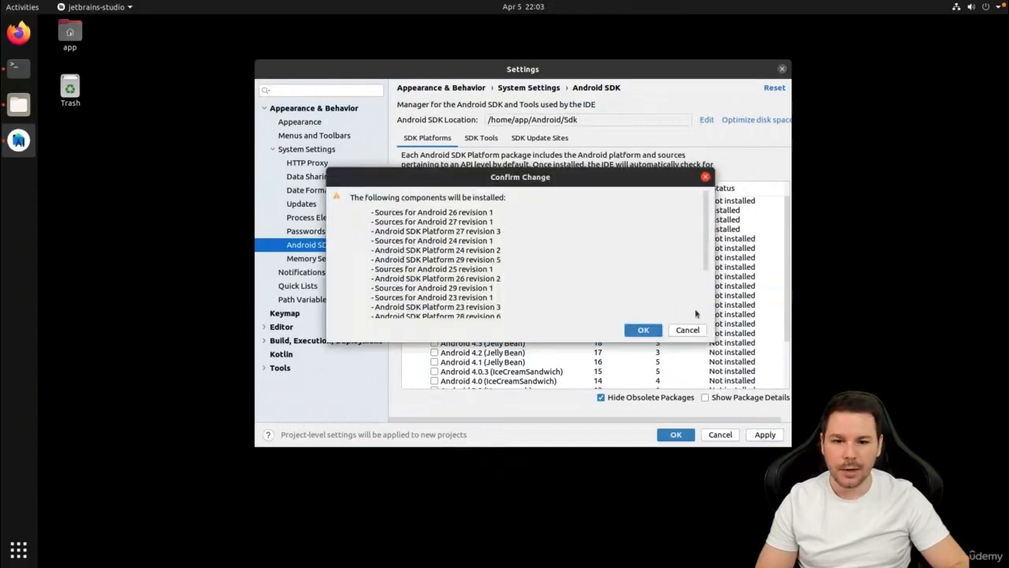
{"action": "scroll", "coordinate": [630, 319], "scroll_direction": "down", "scroll_amount": 3}
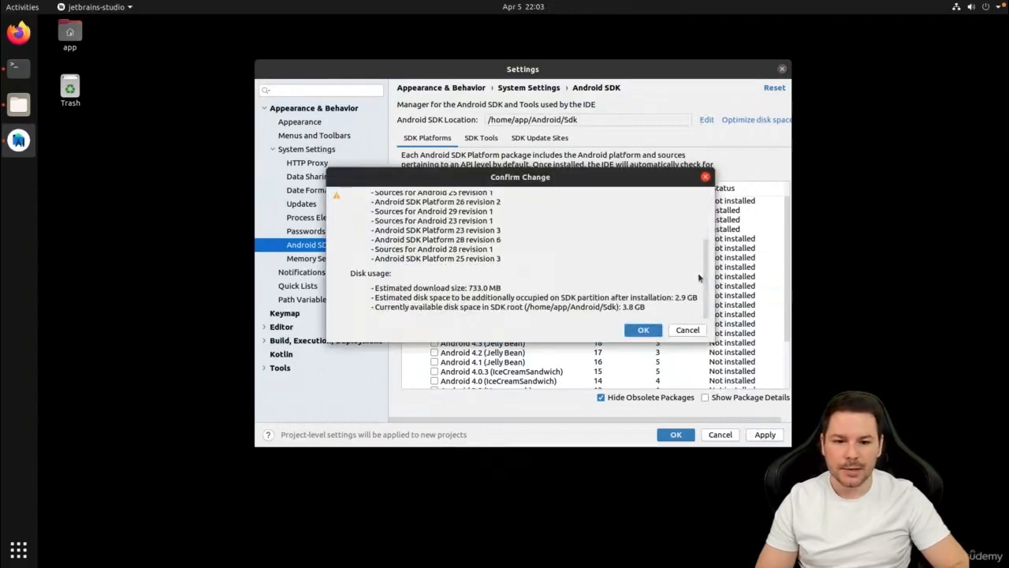
{"action": "left_click", "coordinate": [614, 327]}
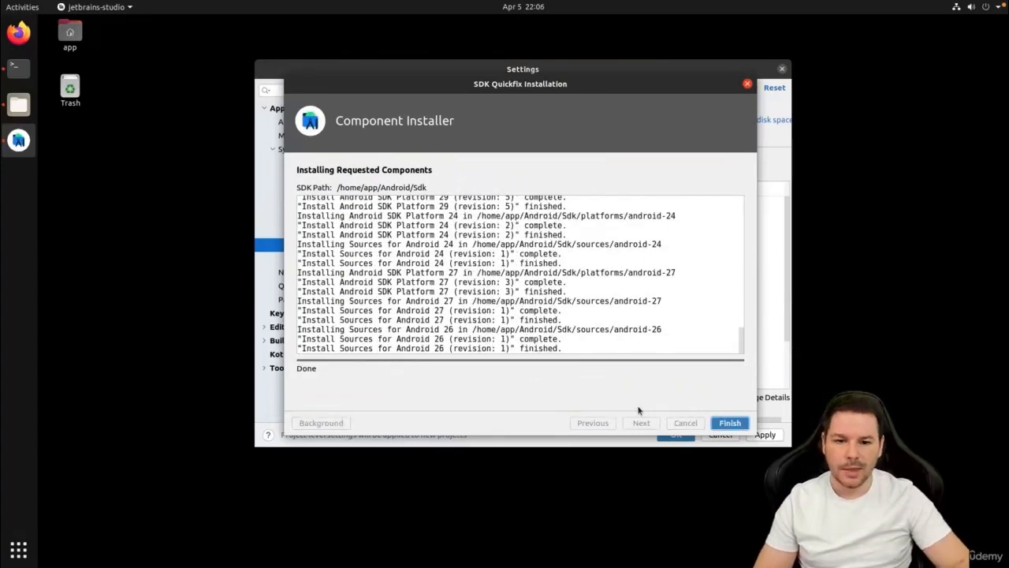
{"action": "left_click", "coordinate": [726, 421]}
{"action": "left_click", "coordinate": [674, 436]}
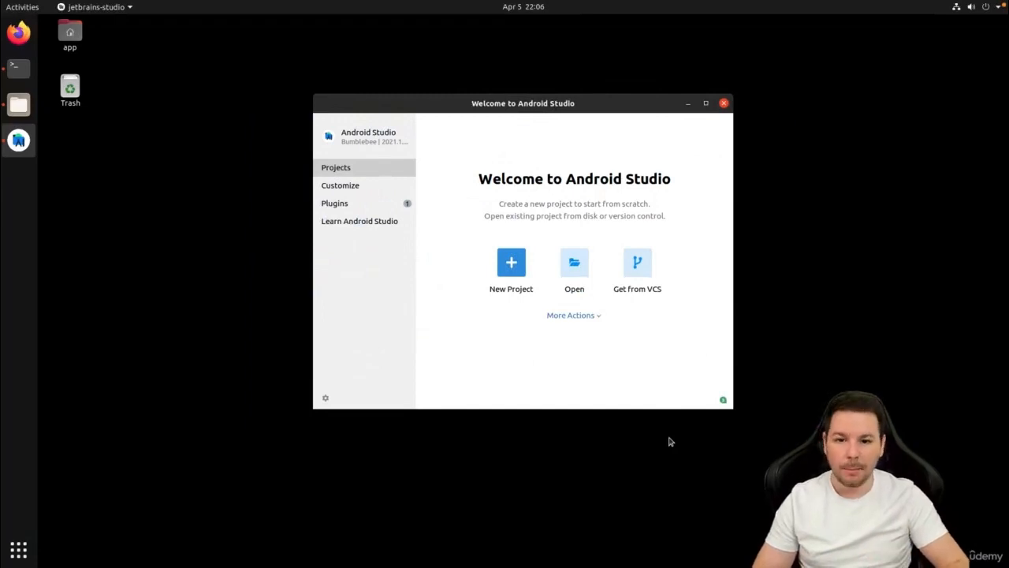
View the available plugins in the marketplace and close Android Studio.
{"action": "left_click", "coordinate": [355, 209]}
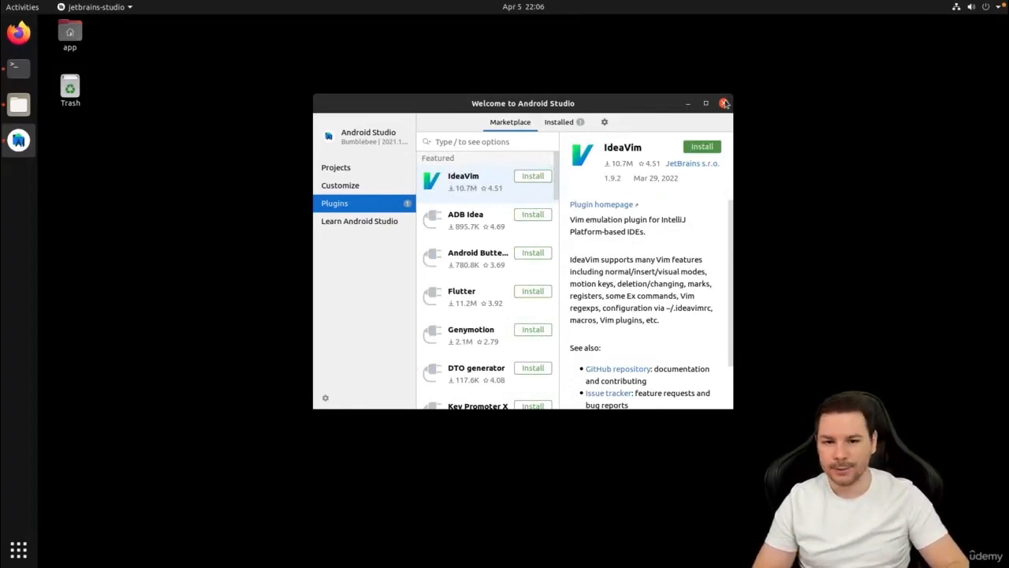
{"action": "left_click", "coordinate": [724, 104]}
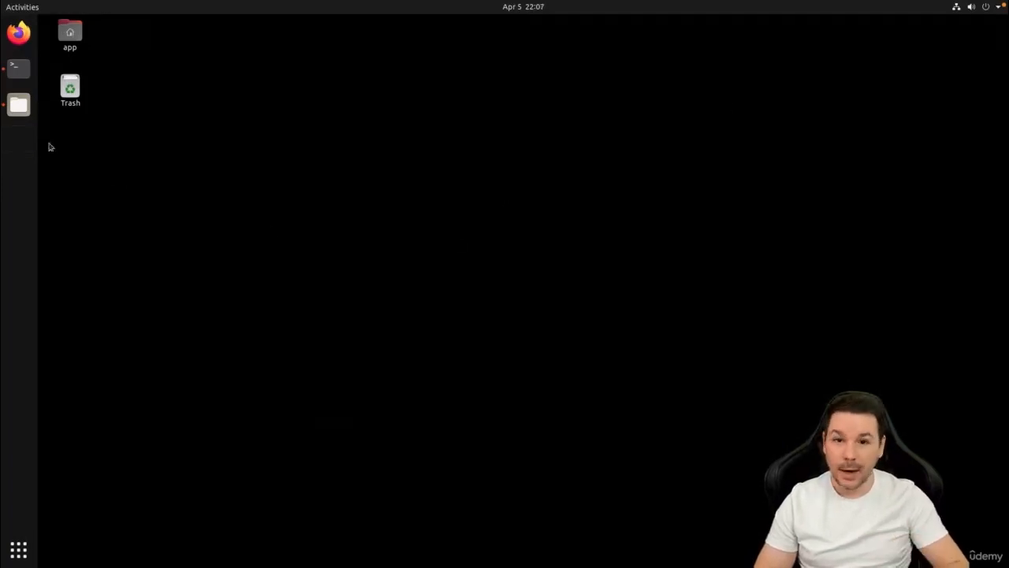
Open the platform-tools folder inside Android/Sdk in the home directory.
{"action": "left_click", "coordinate": [18, 104]}
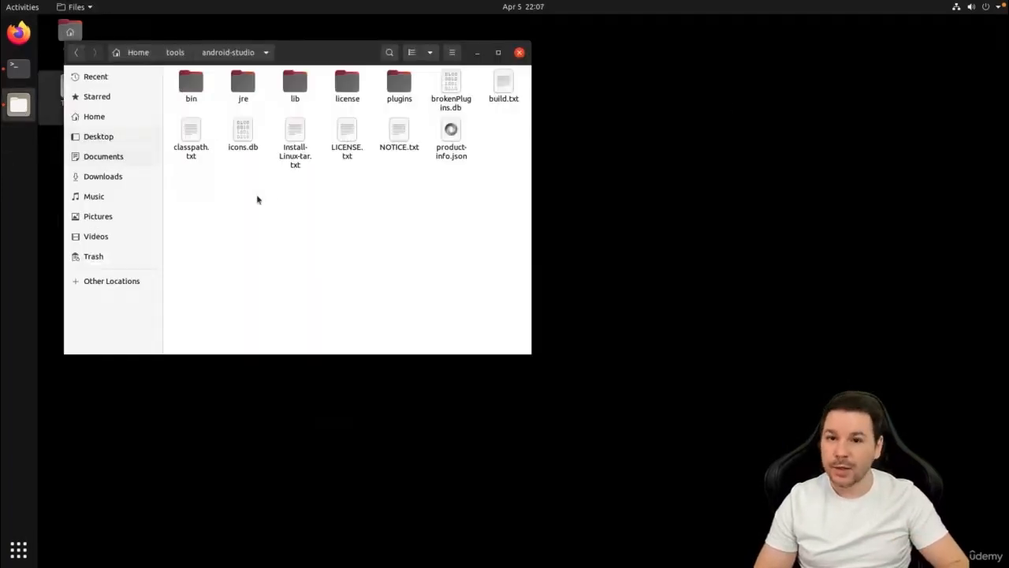
{"action": "left_click", "coordinate": [138, 52]}
{"action": "left_click", "coordinate": [188, 88]}
{"action": "double_click", "coordinate": [188, 87]}
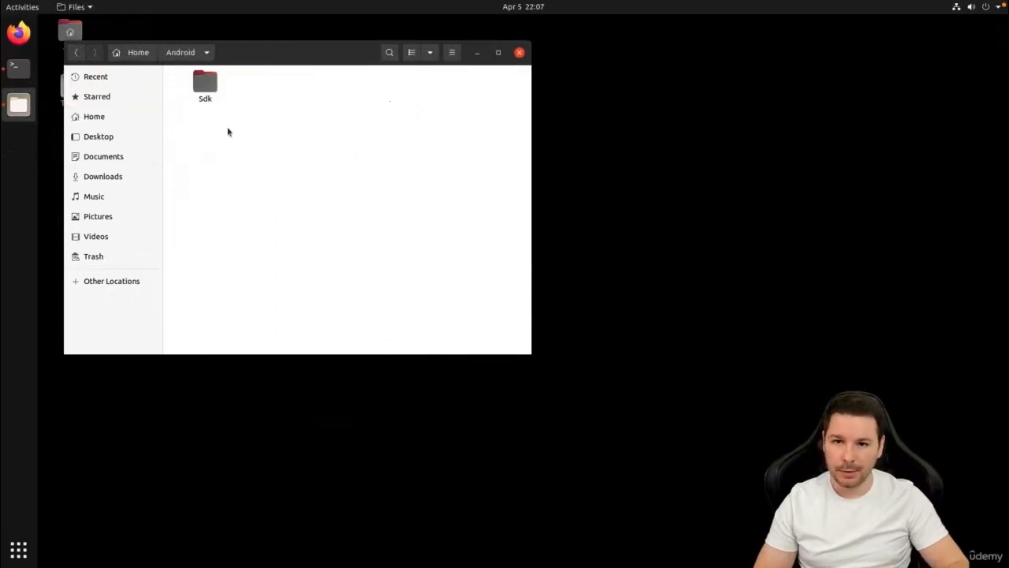
{"action": "double_click", "coordinate": [204, 85]}
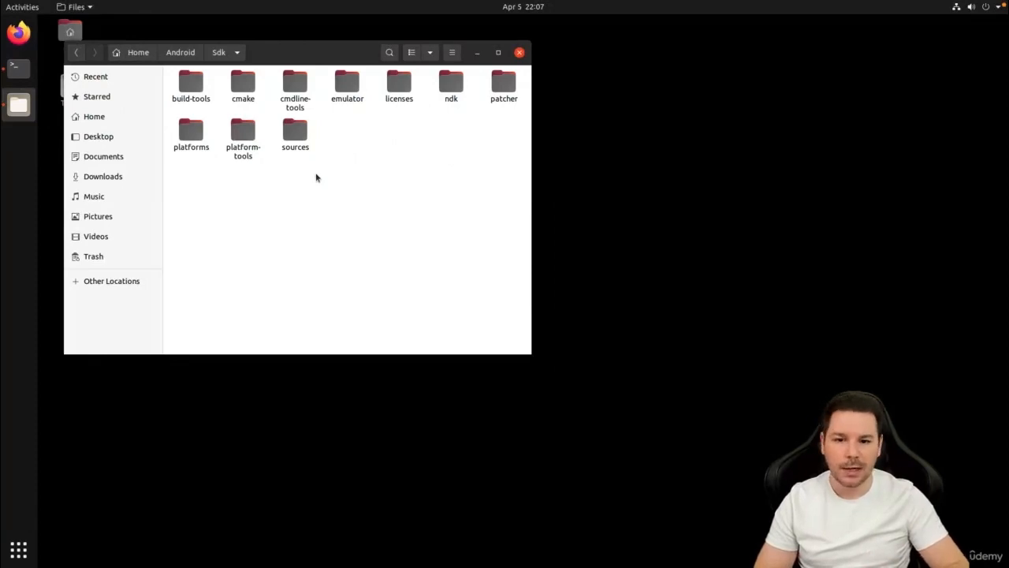
{"action": "double_click", "coordinate": [243, 135]}
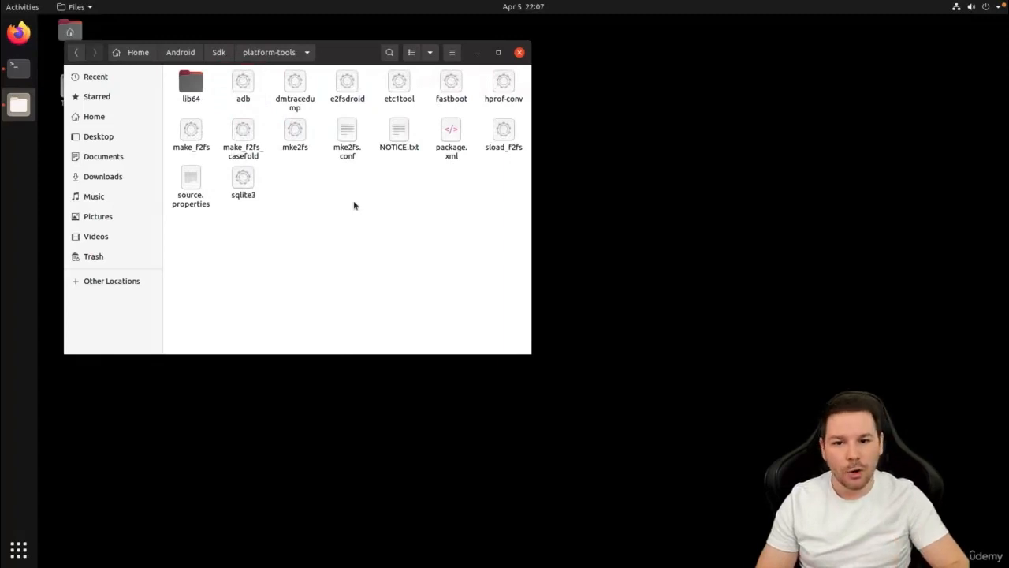
Open a new terminal in the home directory and run adb to test whether it is available.
{"action": "key", "text": "ctrl+alt+t"}
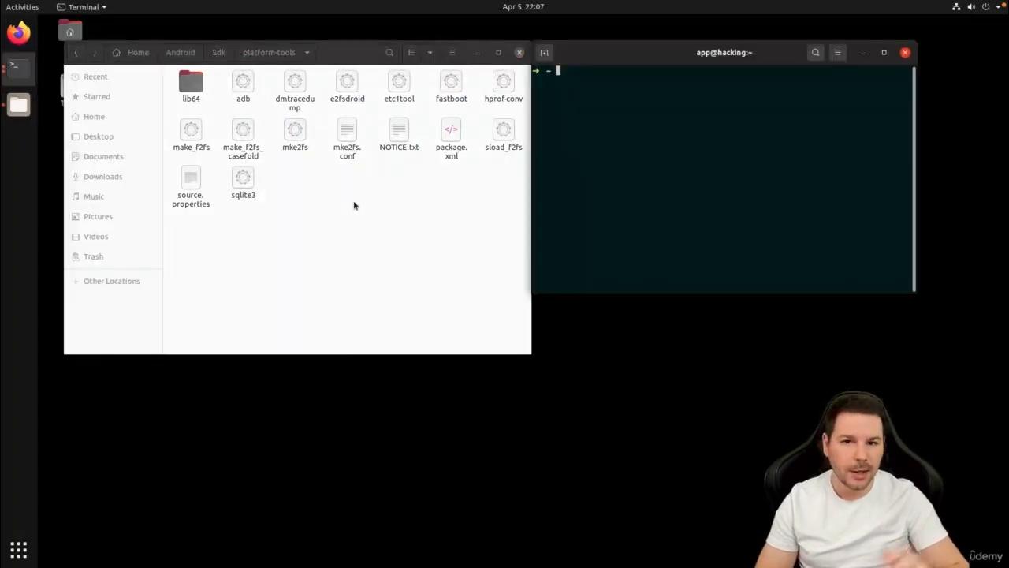
{"action": "type", "text": "adb"}
{"action": "key", "text": "Return"}
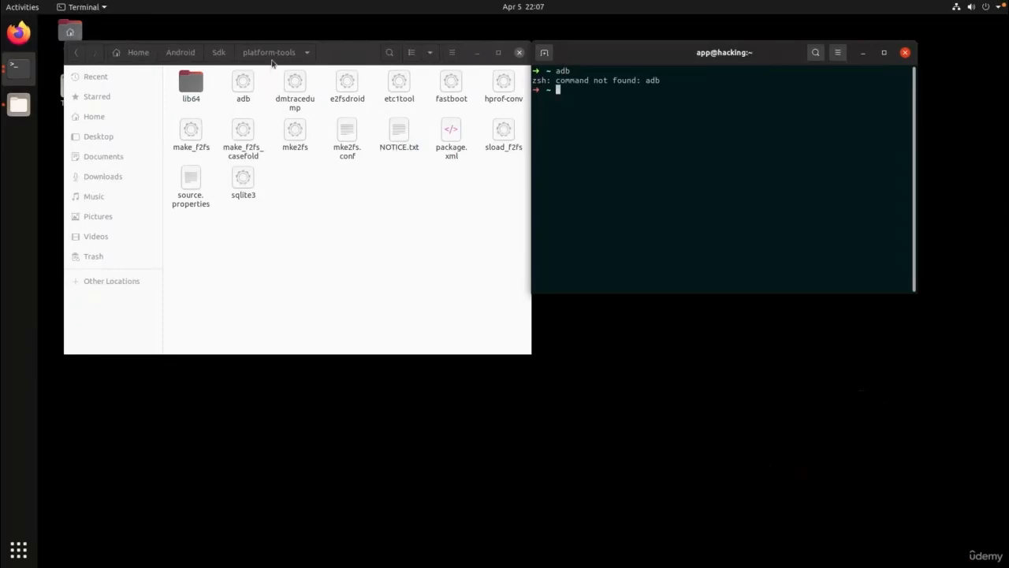
Open a terminal in the platform-tools folder and print its working directory with pwd.
{"action": "left_click", "coordinate": [371, 253]}
{"action": "right_click", "coordinate": [371, 253]}
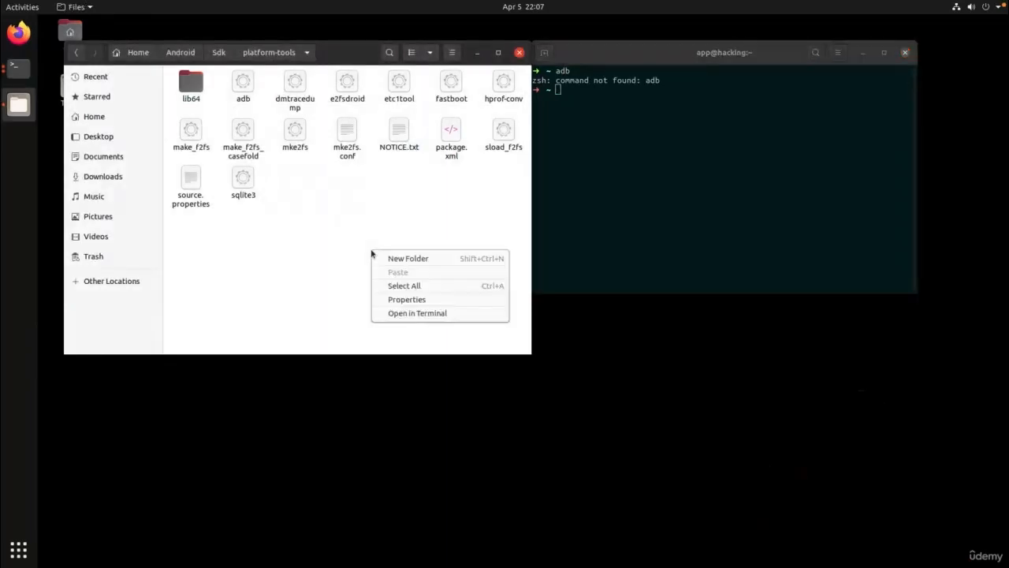
{"action": "left_click", "coordinate": [394, 312]}
{"action": "type", "text": "pwd"}
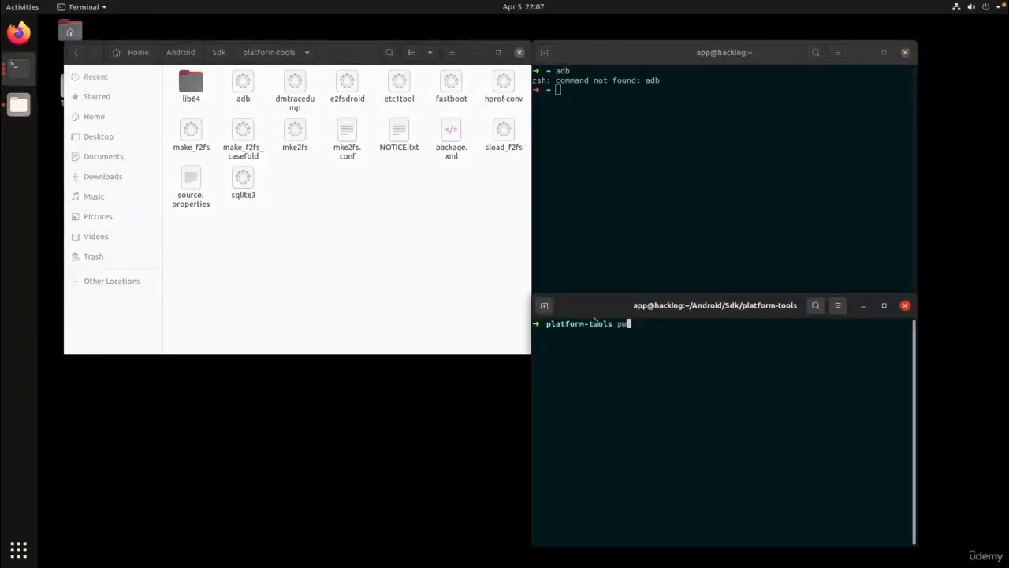
{"action": "key", "text": "Return"}
Copy the printed folder path and run adb through its full path, /home/app/Android/Sdk/platform-tools/adb.
{"action": "triple_click", "coordinate": [581, 334]}
{"action": "right_click", "coordinate": [580, 334]}
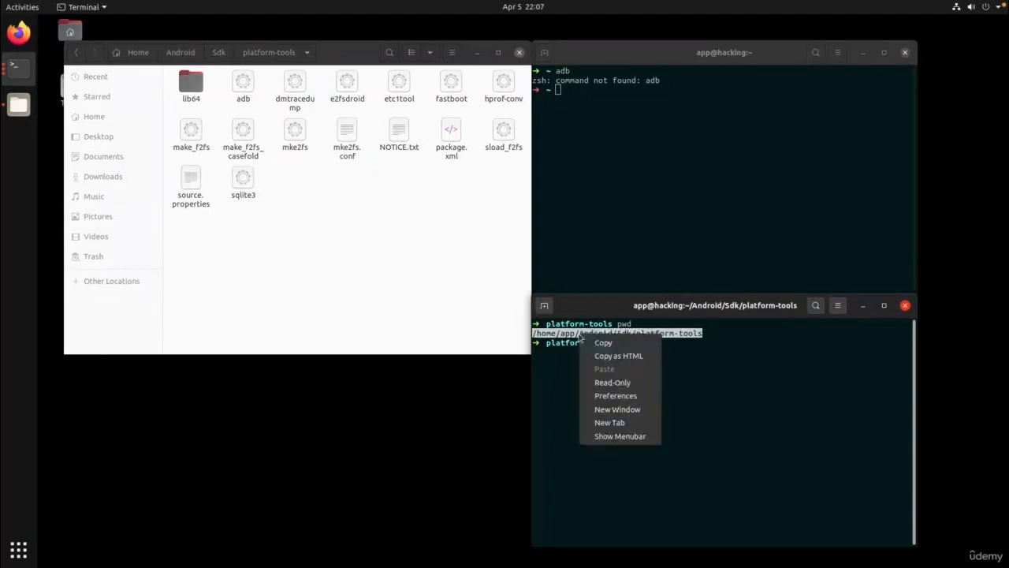
{"action": "left_click", "coordinate": [606, 342]}
{"action": "left_click", "coordinate": [655, 367]}
{"action": "key", "text": "ctrl+shift+v"}
{"action": "type", "text": "/"}
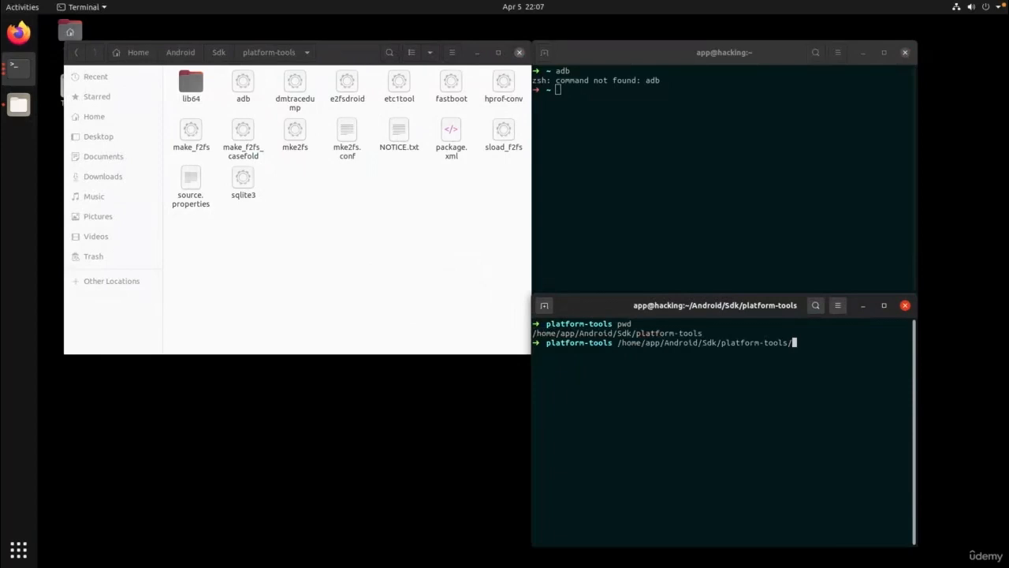
{"action": "type", "text": "adb"}
{"action": "key", "text": "Return"}
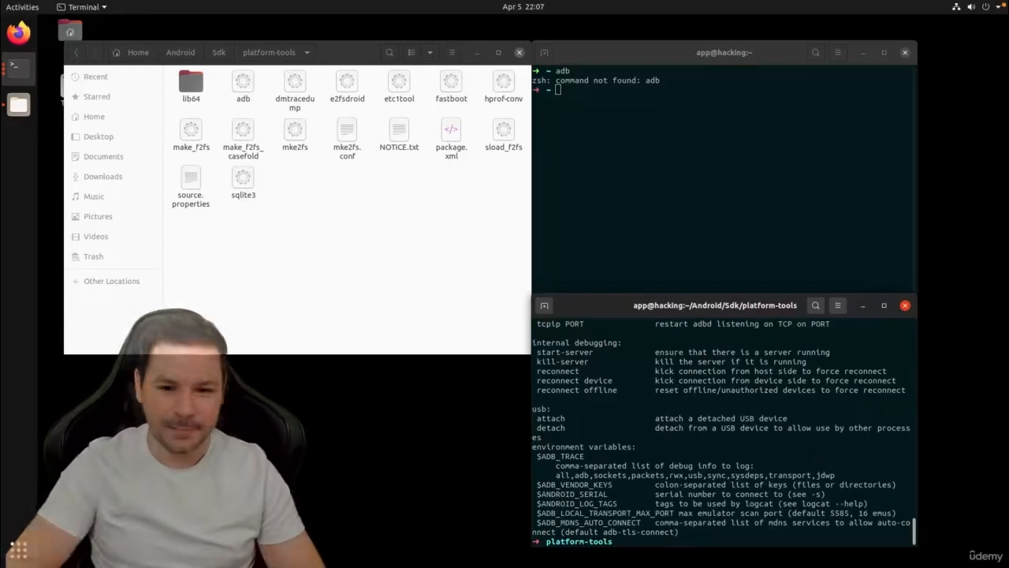
Clear the platform-tools terminal, recall the previous command and copy the full adb path.
{"action": "key", "text": "ctrl+l"}
{"action": "key", "text": "Up"}
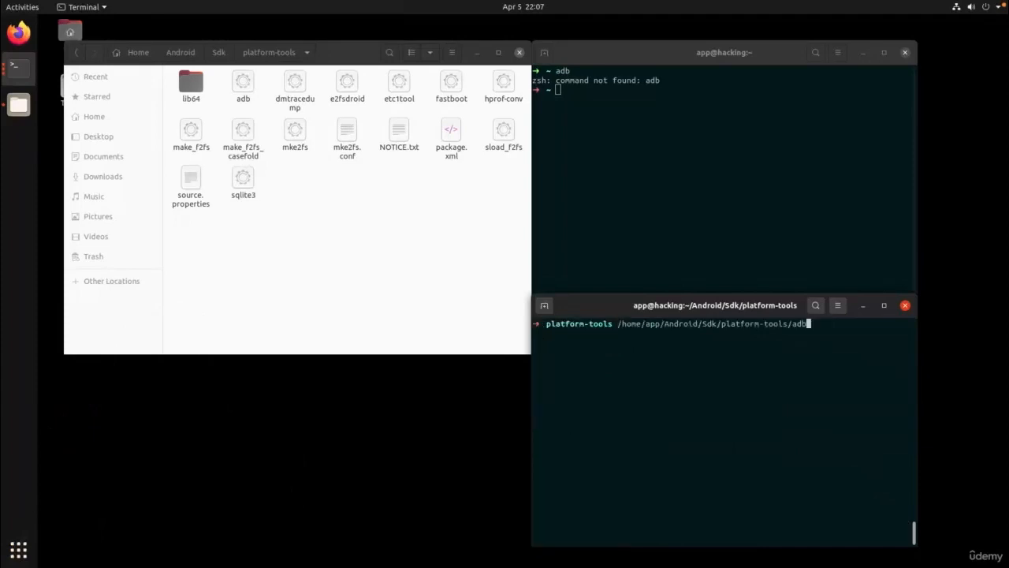
{"action": "double_click", "coordinate": [667, 323]}
{"action": "right_click", "coordinate": [667, 323]}
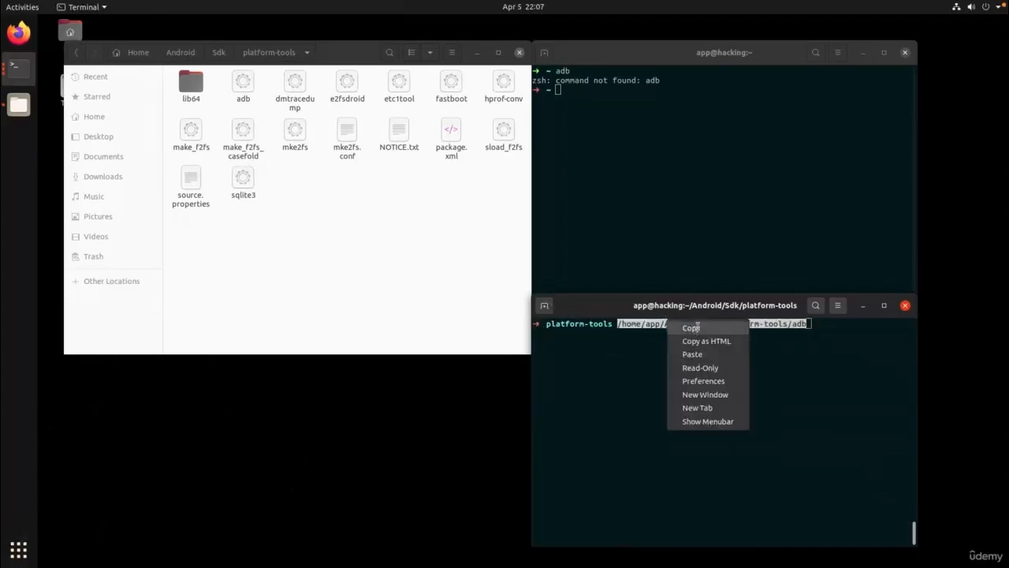
{"action": "left_click", "coordinate": [697, 327]}
Open ~/.zshrc in vim from the home-directory terminal and go to the end of the file.
{"action": "left_click", "coordinate": [694, 232]}
{"action": "type", "text": "vim "}
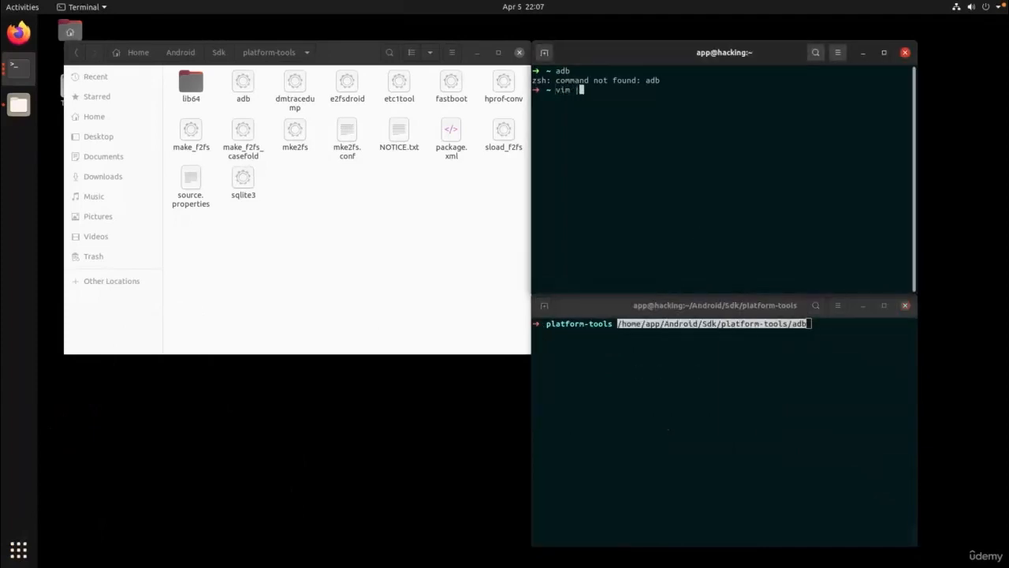
{"action": "type", "text": "~/.zshrc"}
{"action": "key", "text": "Return"}
{"action": "scroll", "coordinate": [723, 174], "scroll_direction": "down", "scroll_amount": 20}
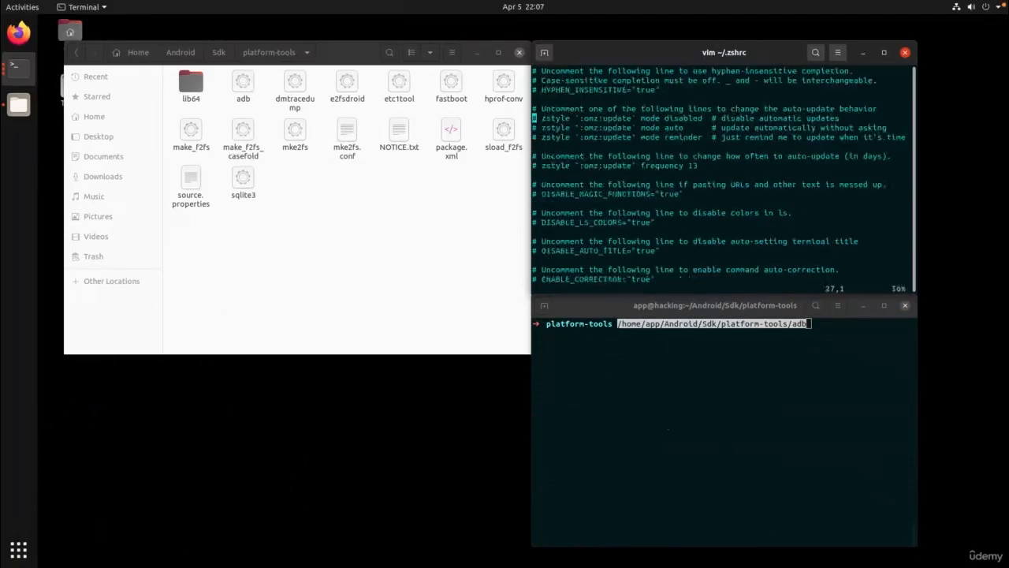
{"action": "scroll", "coordinate": [723, 174], "scroll_direction": "down", "scroll_amount": 12}
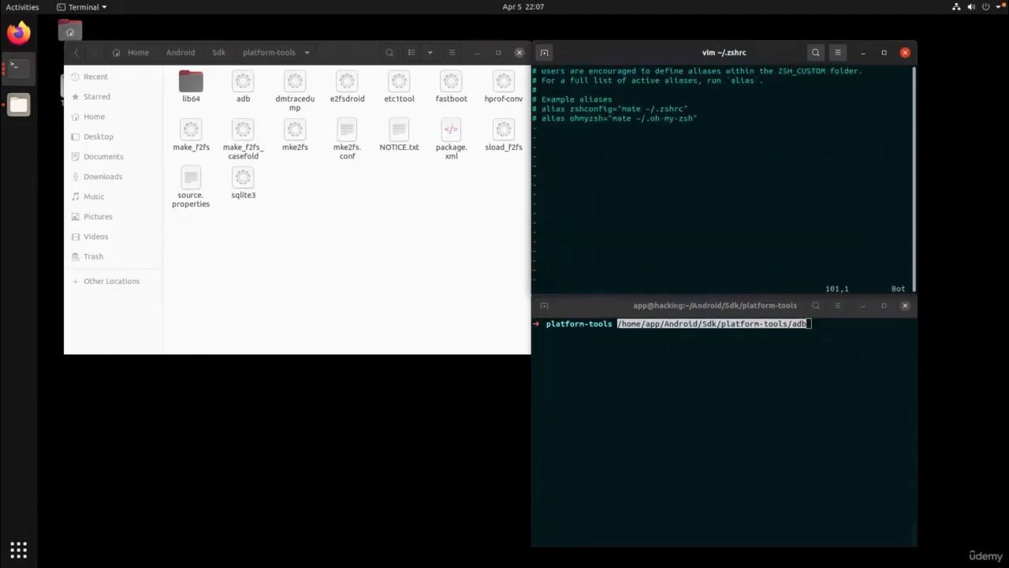
Start a new uncommented line at the end of .zshrc with export PATH=$PATH:.
{"action": "key", "text": "dollar"}
{"action": "key", "text": "i"}
{"action": "key", "text": "Right"}
{"action": "key", "text": "Return"}
{"action": "key", "text": "Return"}
{"action": "key", "text": "BackSpace"}
{"action": "key", "text": "BackSpace"}
{"action": "type", "text": "export PATH=$PATH:"}
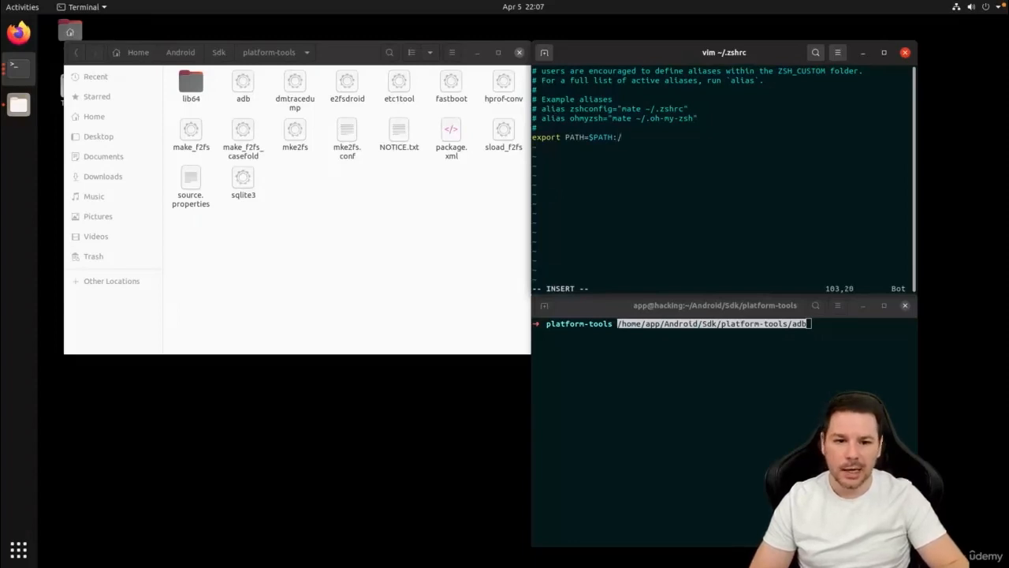
Add /home/app/Android/Sdk/platform-tools/ to the PATH export without the adb file name, followed by a colon.
{"action": "key", "text": "ctrl+shift+v"}
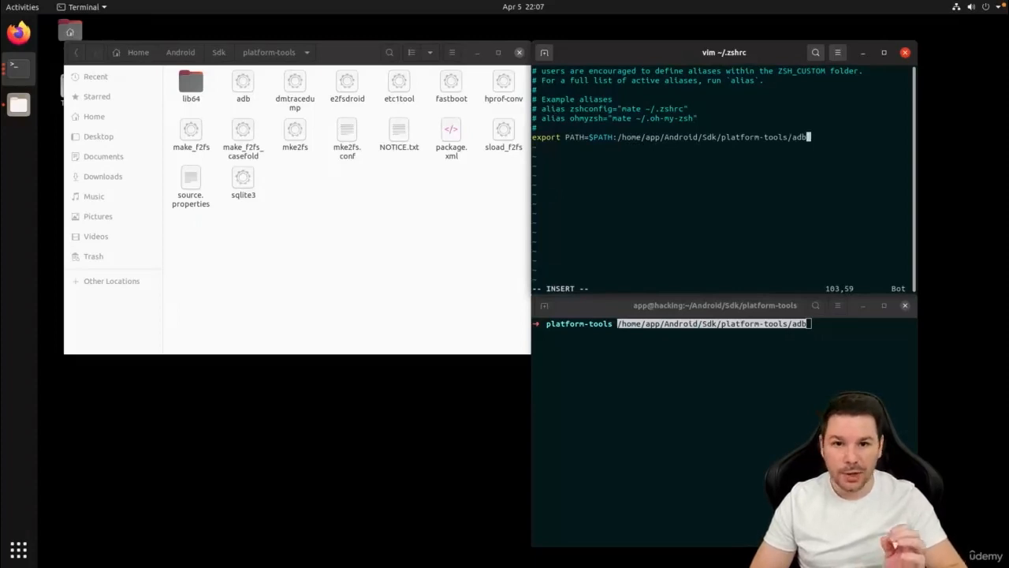
{"action": "key", "text": "BackSpace"}
{"action": "key", "text": "BackSpace"}
{"action": "key", "text": "BackSpace"}
{"action": "type", "text": ":"}
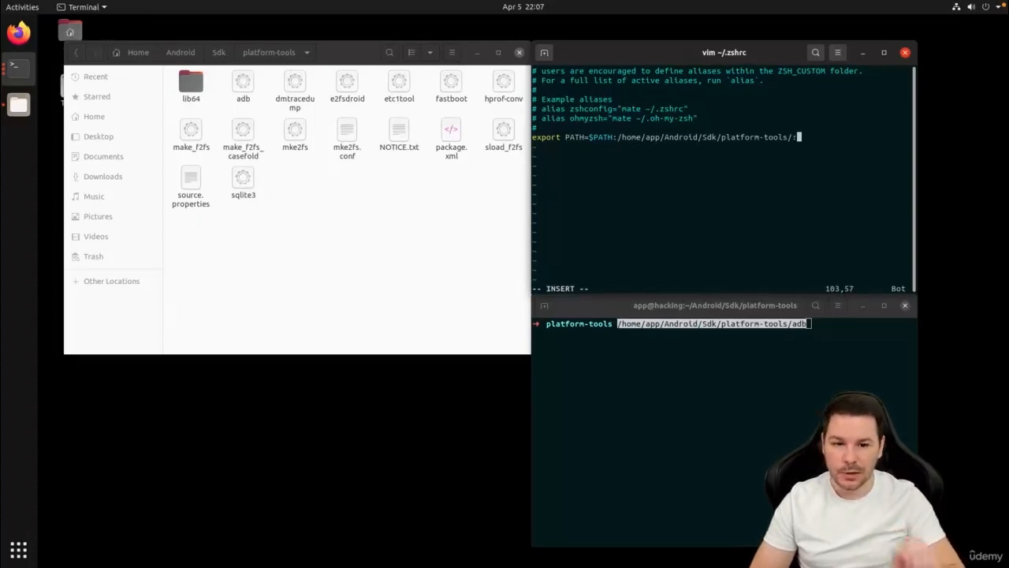
Open a terminal in the Sdk folder's build-tools/32.0.0 subfolder and print its path with pwd.
{"action": "left_click", "coordinate": [221, 53]}
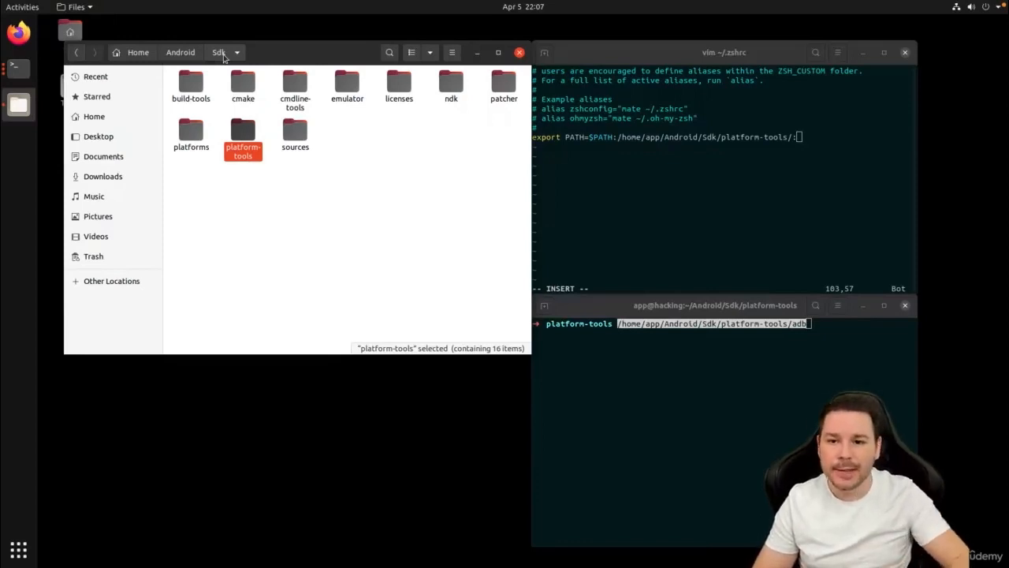
{"action": "left_click", "coordinate": [329, 234]}
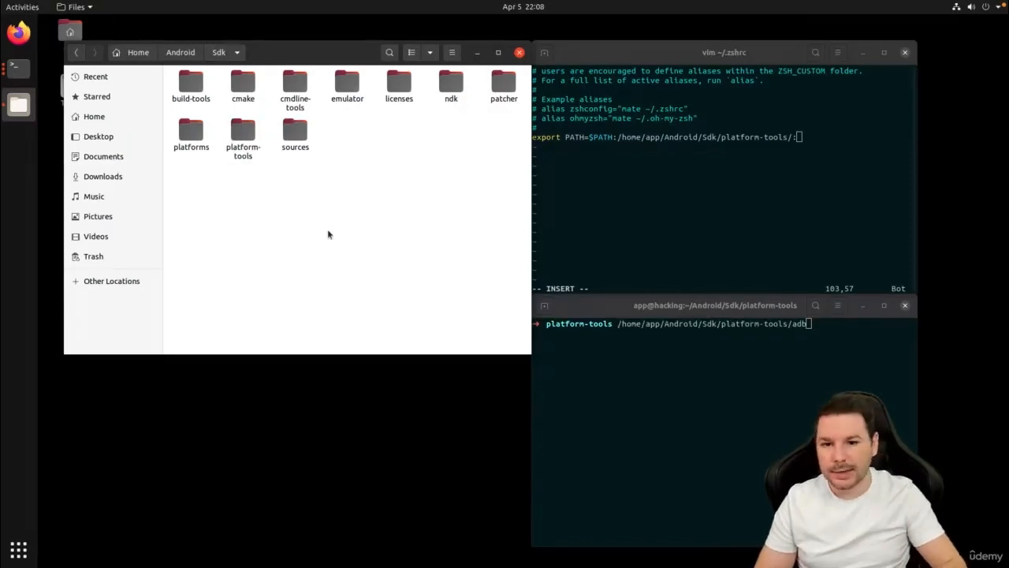
{"action": "double_click", "coordinate": [191, 86]}
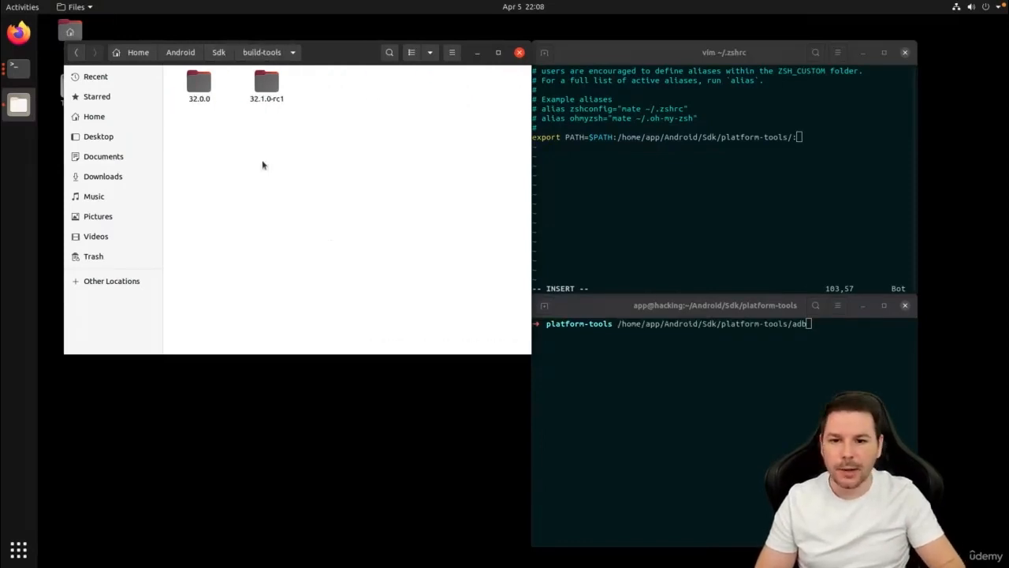
{"action": "double_click", "coordinate": [207, 89]}
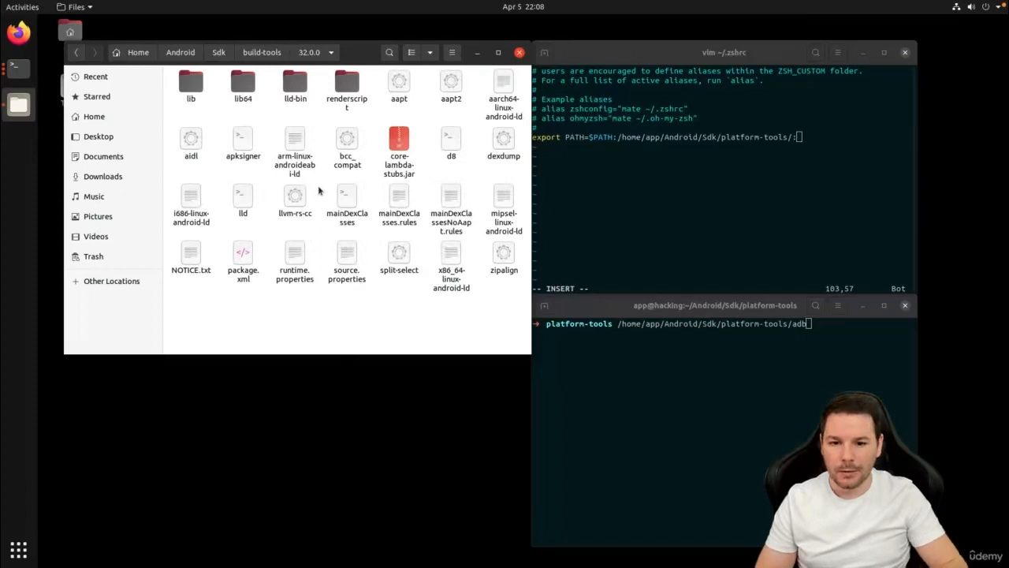
{"action": "right_click", "coordinate": [320, 307]}
{"action": "left_click", "coordinate": [344, 368]}
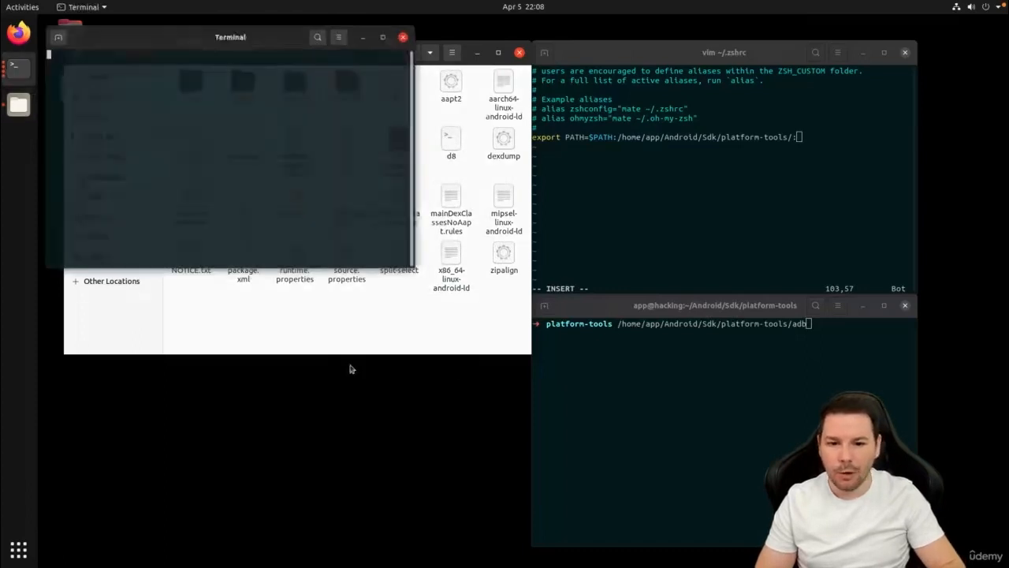
{"action": "type", "text": "pwd"}
{"action": "key", "text": "Return"}
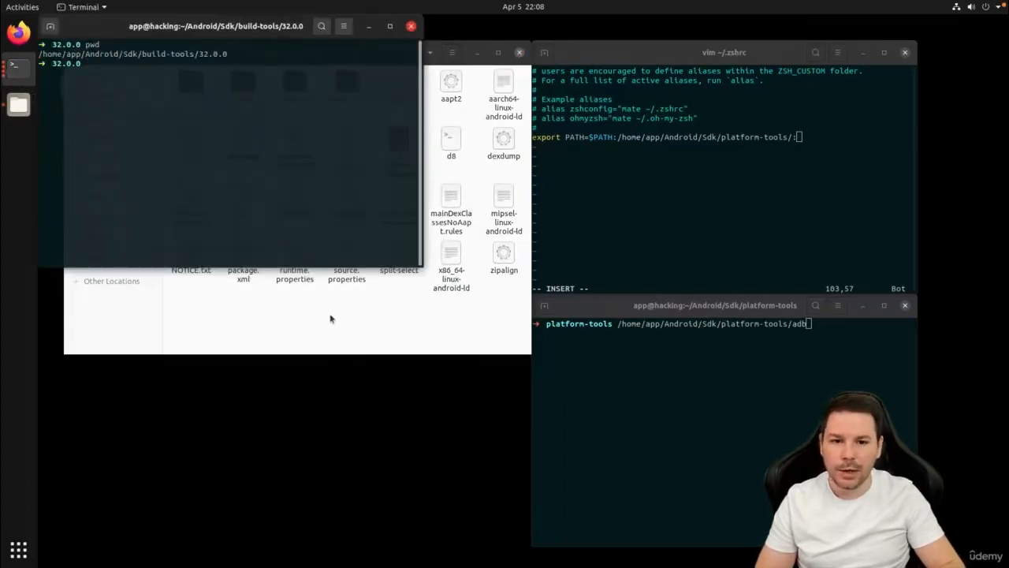
Append /home/app/Android/Sdk/build-tools/32.0.0/ to the PATH export in .zshrc.
{"action": "double_click", "coordinate": [170, 54]}
{"action": "left_click", "coordinate": [766, 188]}
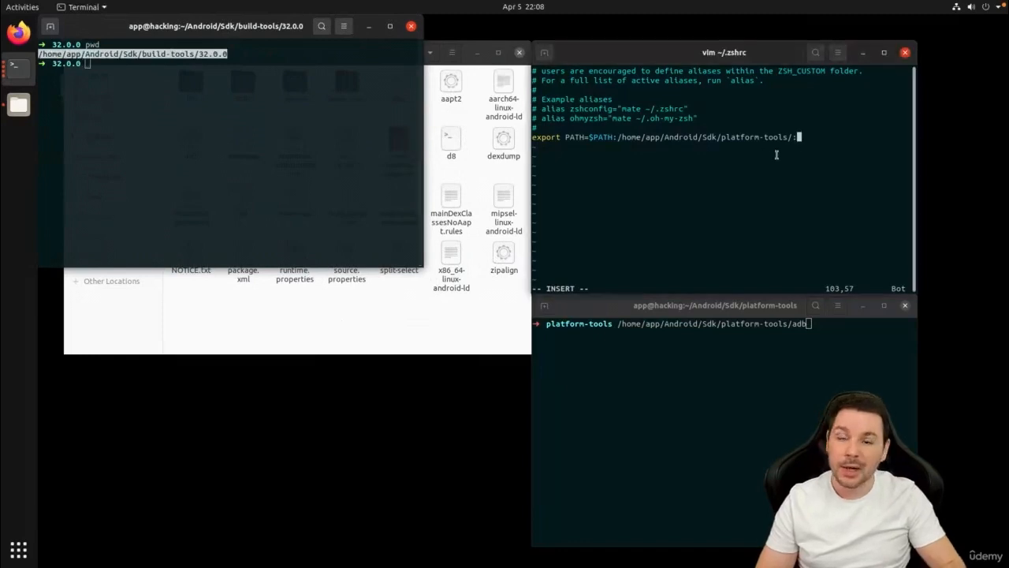
{"action": "key", "text": "ctrl+shift+v"}
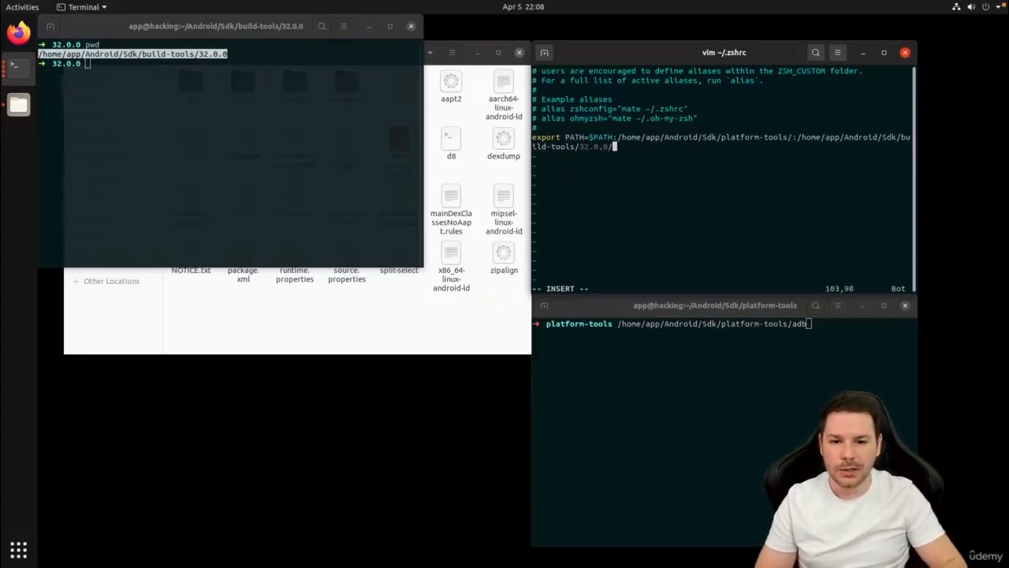
{"action": "type", "text": "/"}
Close the build-tools terminal and return to the Sdk folder in the file manager.
{"action": "left_click", "coordinate": [384, 54]}
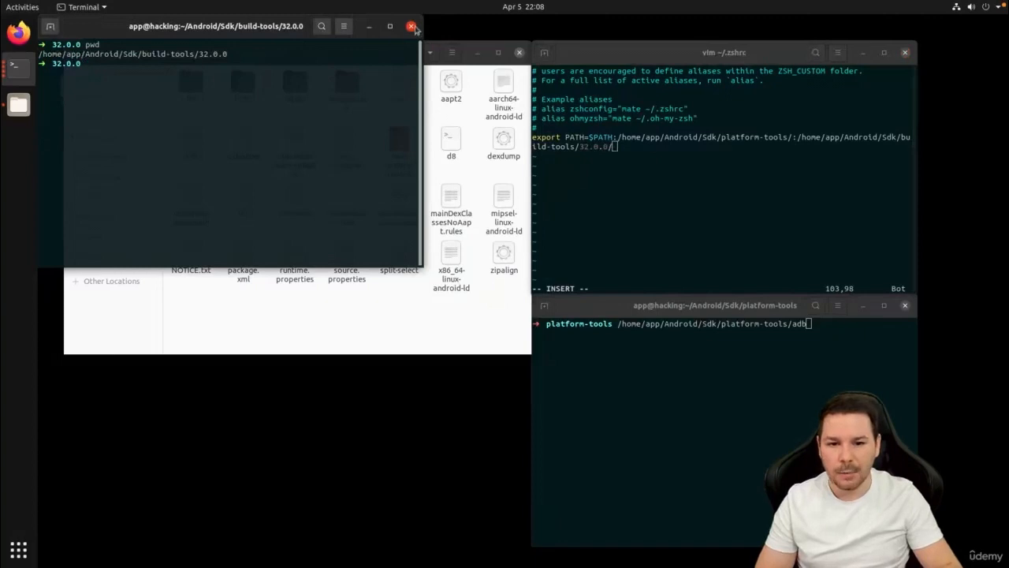
{"action": "left_click", "coordinate": [410, 26]}
{"action": "left_click", "coordinate": [266, 54]}
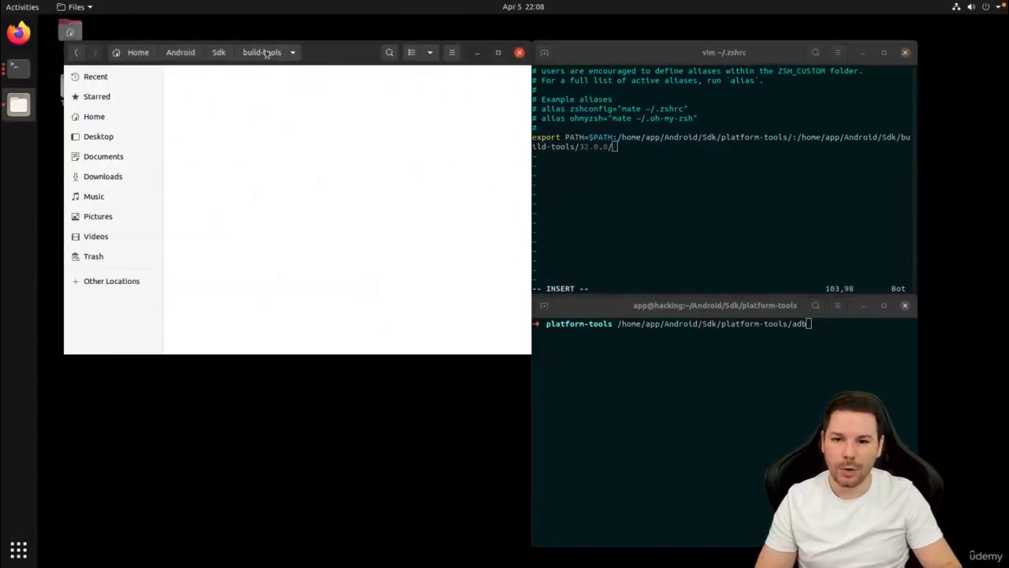
{"action": "left_click", "coordinate": [217, 53]}
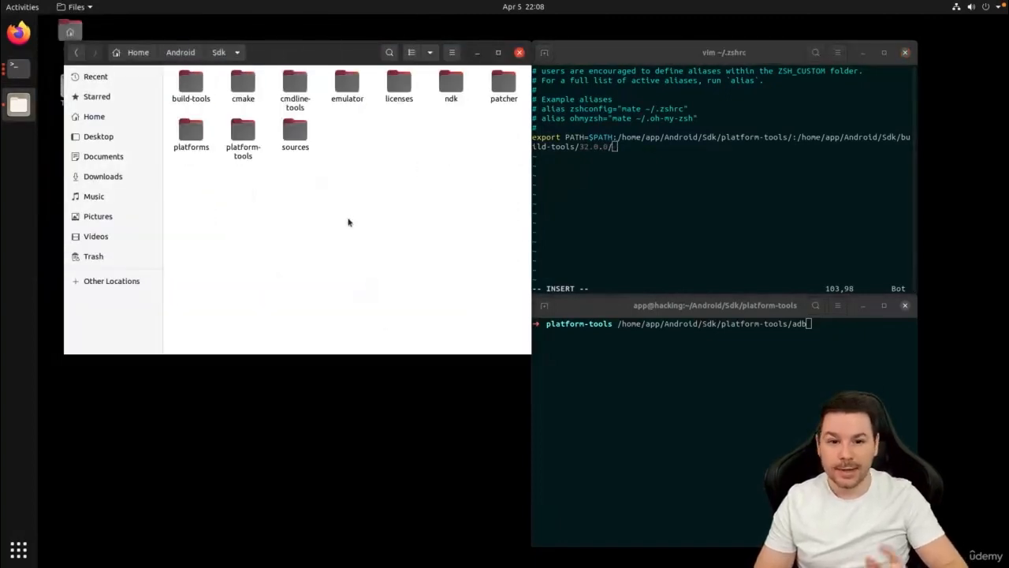
Save the edited .zshrc and quit vim with :wq.
{"action": "left_click", "coordinate": [781, 289]}
{"action": "key", "text": "Escape"}
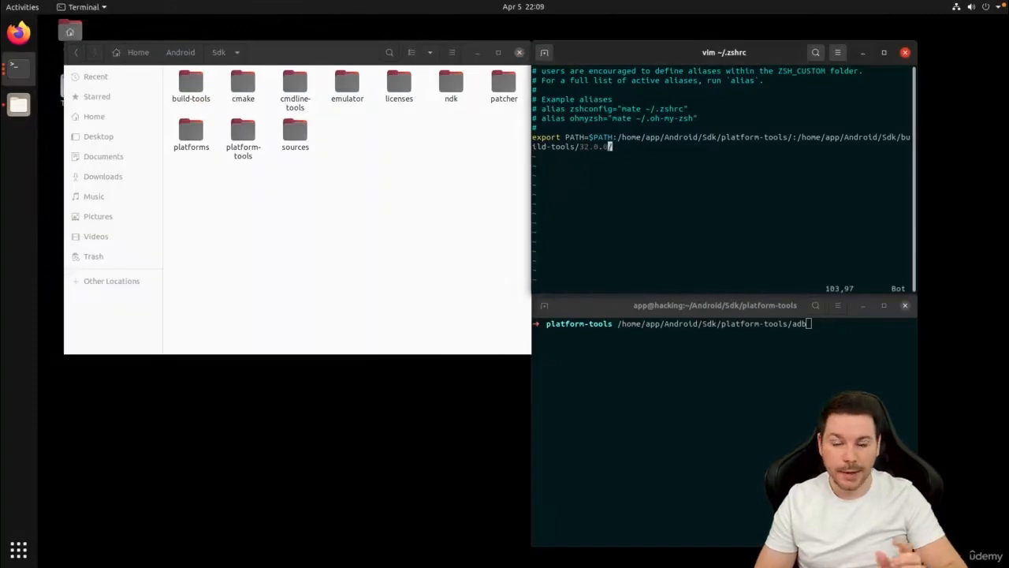
{"action": "type", "text": ":w"}
{"action": "type", "text": "q"}
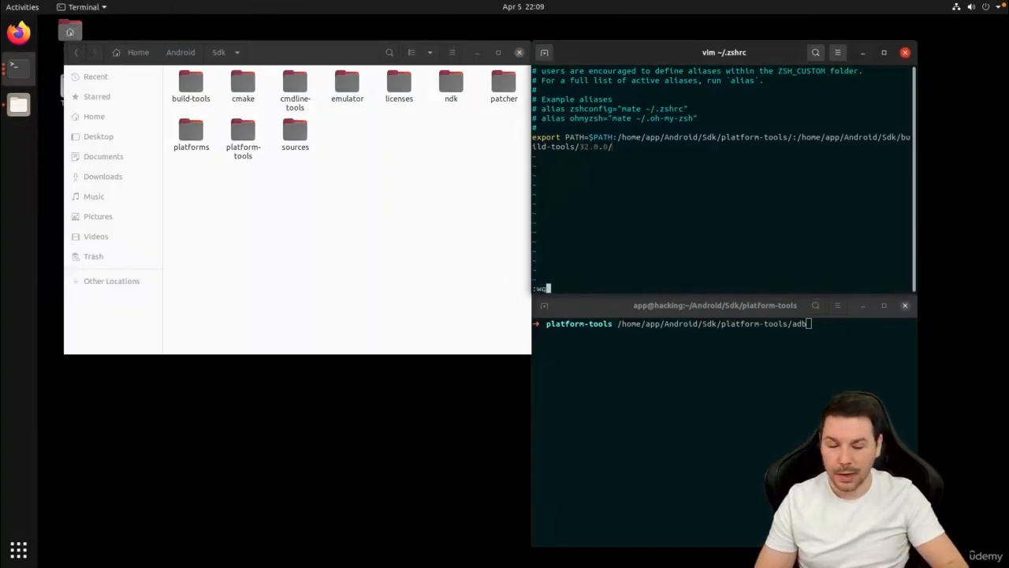
{"action": "key", "text": "Return"}
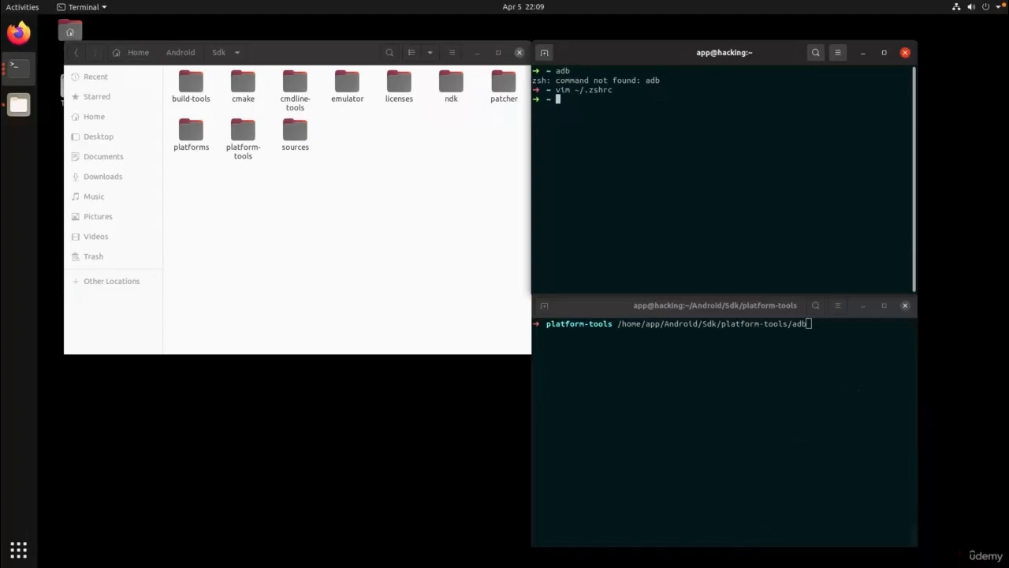
Clear the home-directory terminal and run adb again to test the edited PATH.
{"action": "key", "text": "ctrl+l"}
{"action": "type", "text": "adb"}
{"action": "key", "text": "Return"}
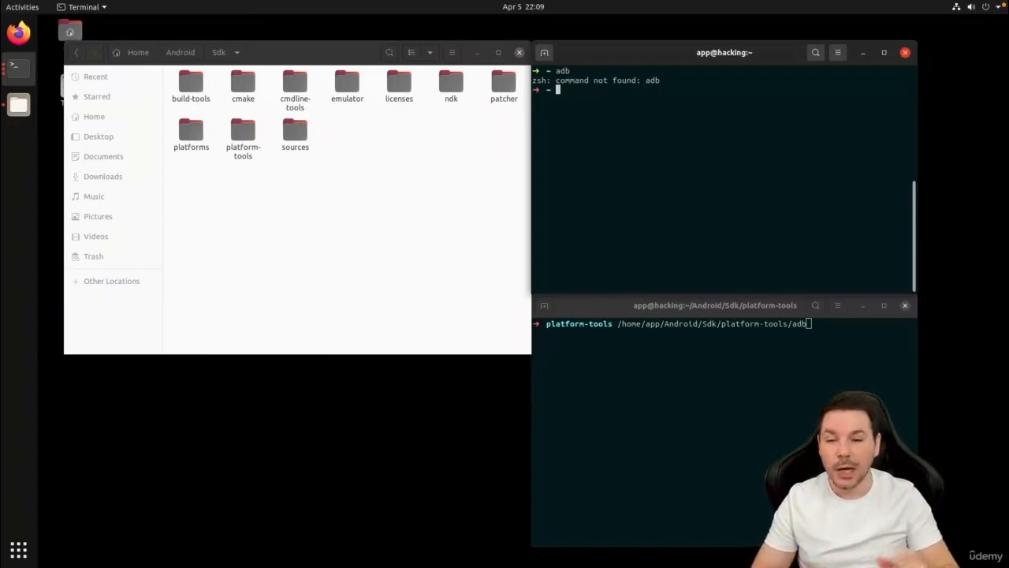
Reload the shell configuration with source ~/.zshrc and run adb from the home directory to test the PATH.
{"action": "type", "text": "sourc"}
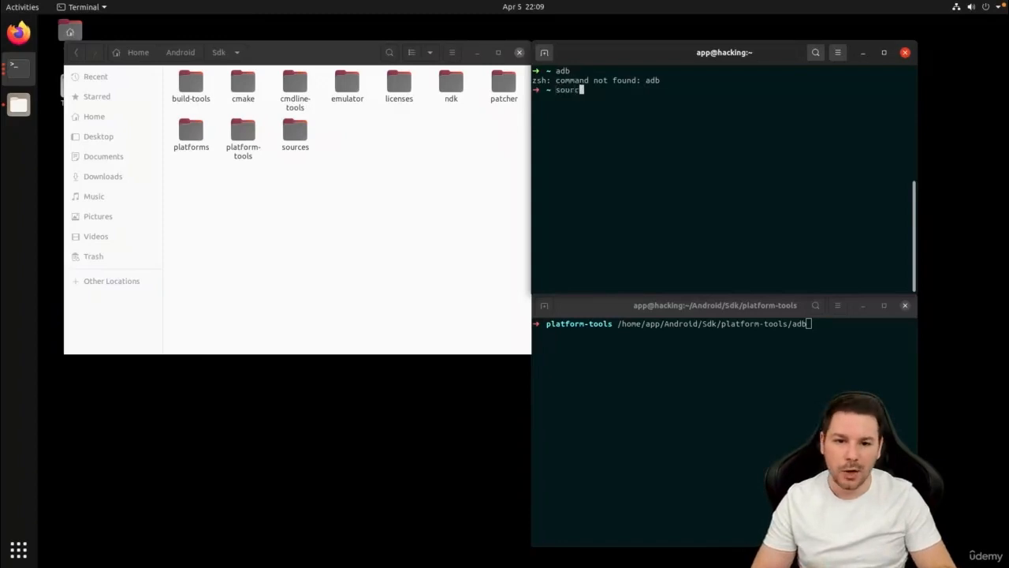
{"action": "type", "text": "e ~/.zshrc"}
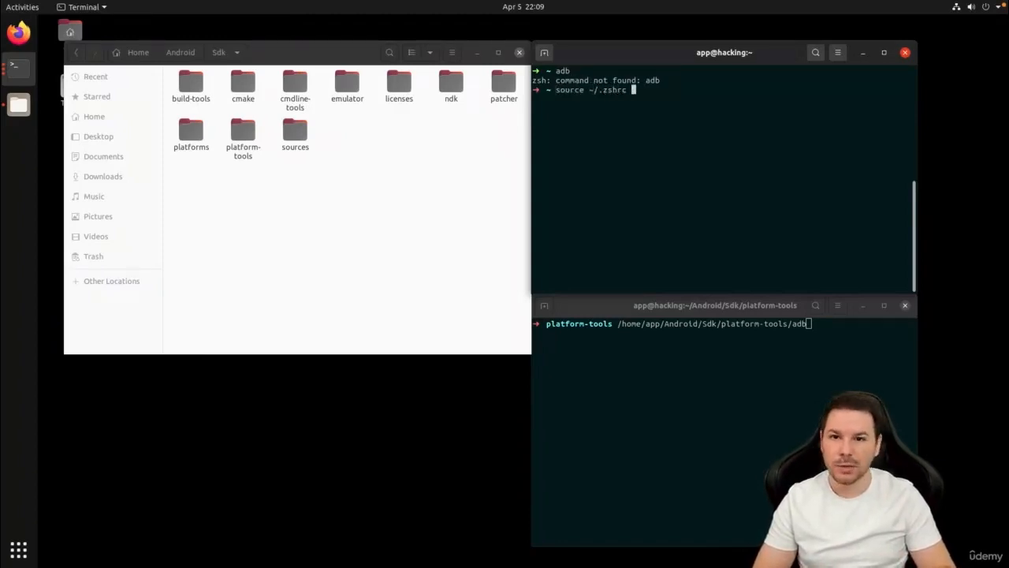
{"action": "key", "text": "Return"}
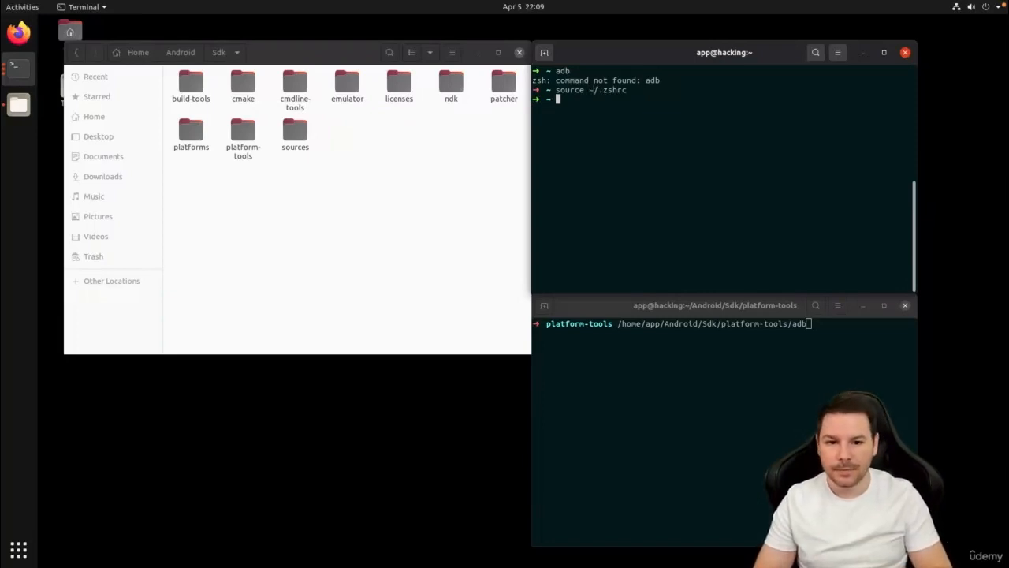
{"action": "type", "text": "adb"}
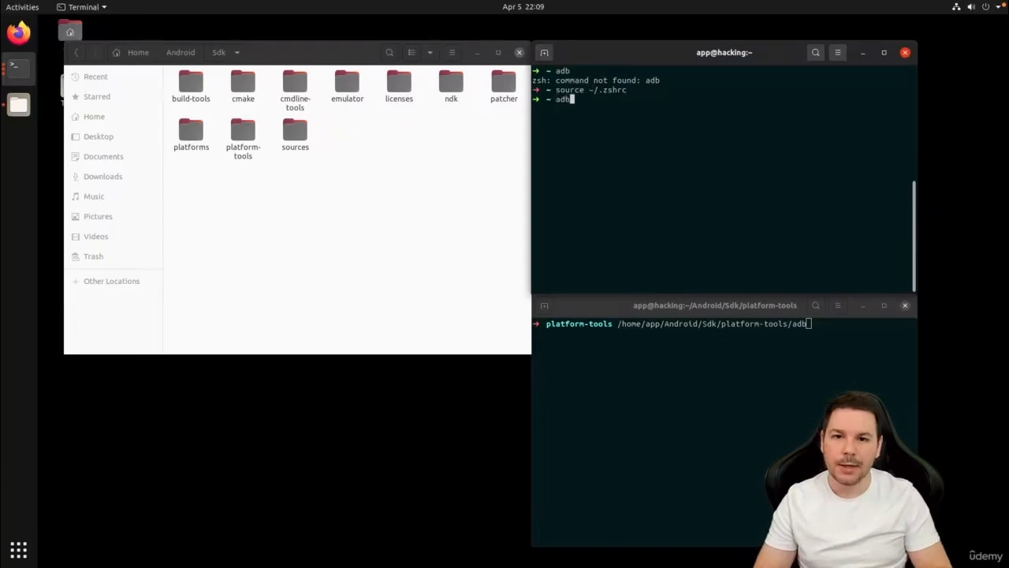
{"action": "key", "text": "Return"}
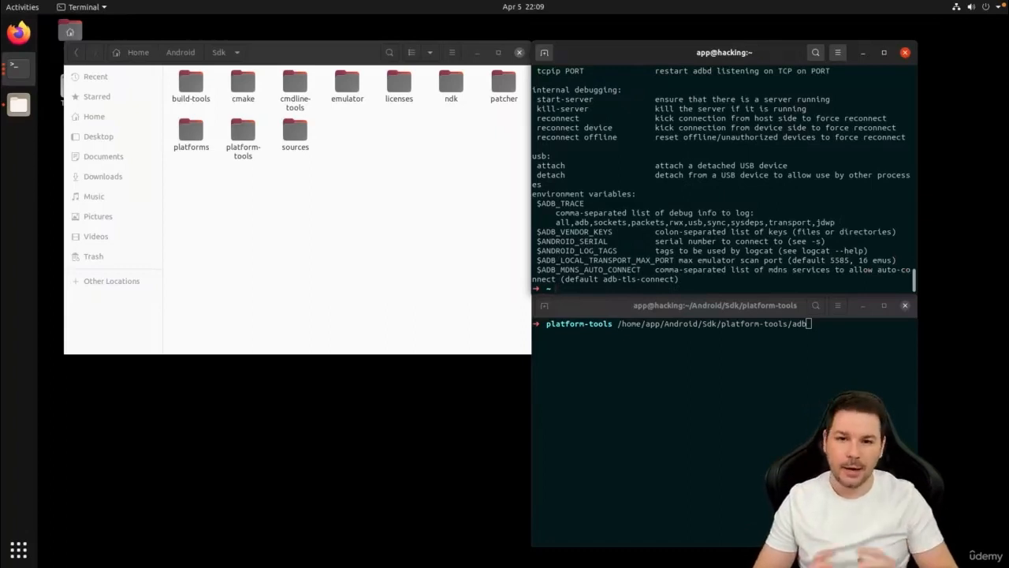
Exit the home-directory terminal, cancel the pending adb command and exit the platform-tools terminal, and close the file manager.
{"action": "type", "text": "exit"}
{"action": "key", "text": "Return"}
{"action": "left_click", "coordinate": [682, 329]}
{"action": "key", "text": "ctrl+c"}
{"action": "type", "text": "exit"}
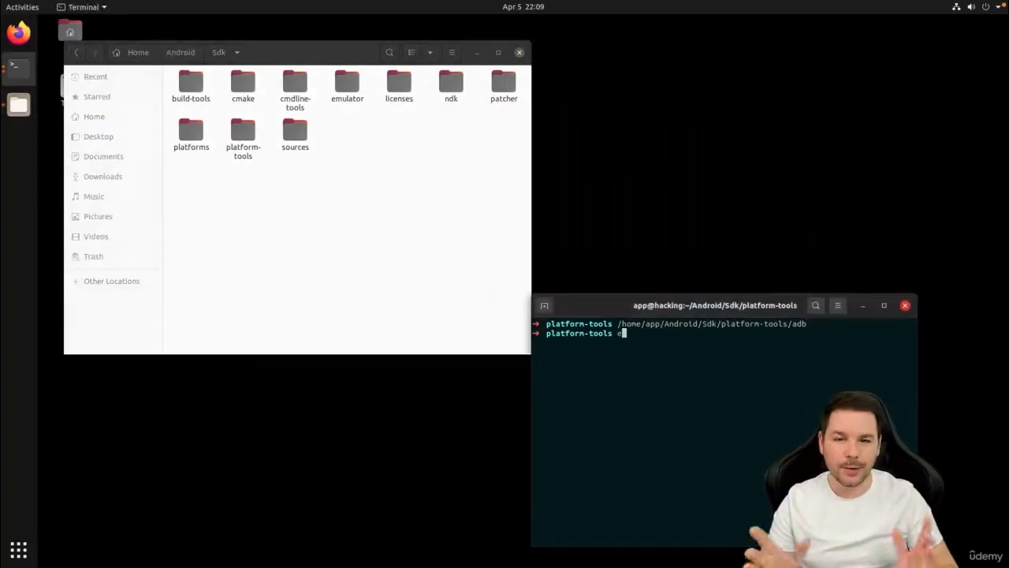
{"action": "key", "text": "Return"}
{"action": "left_click", "coordinate": [520, 52]}
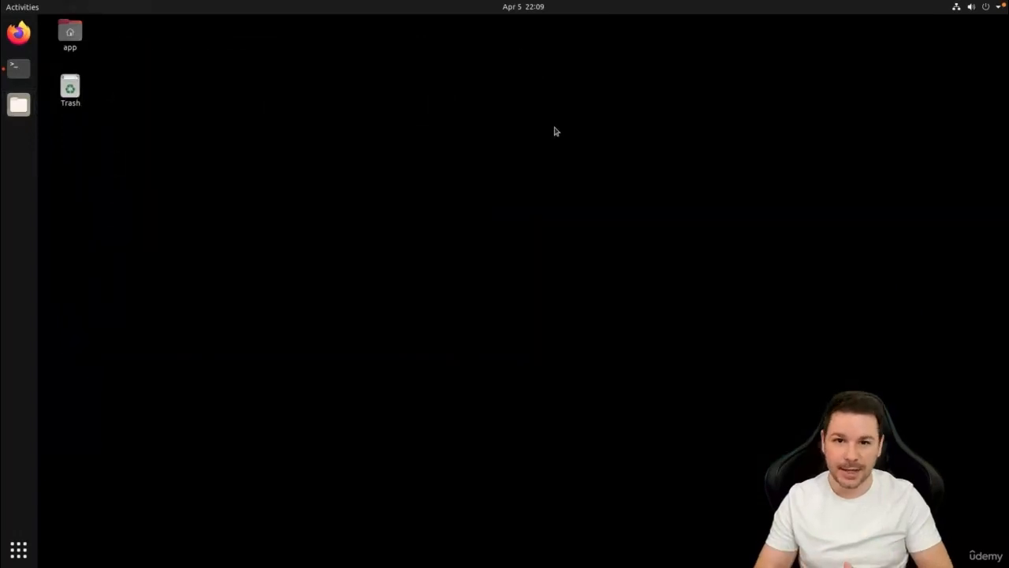